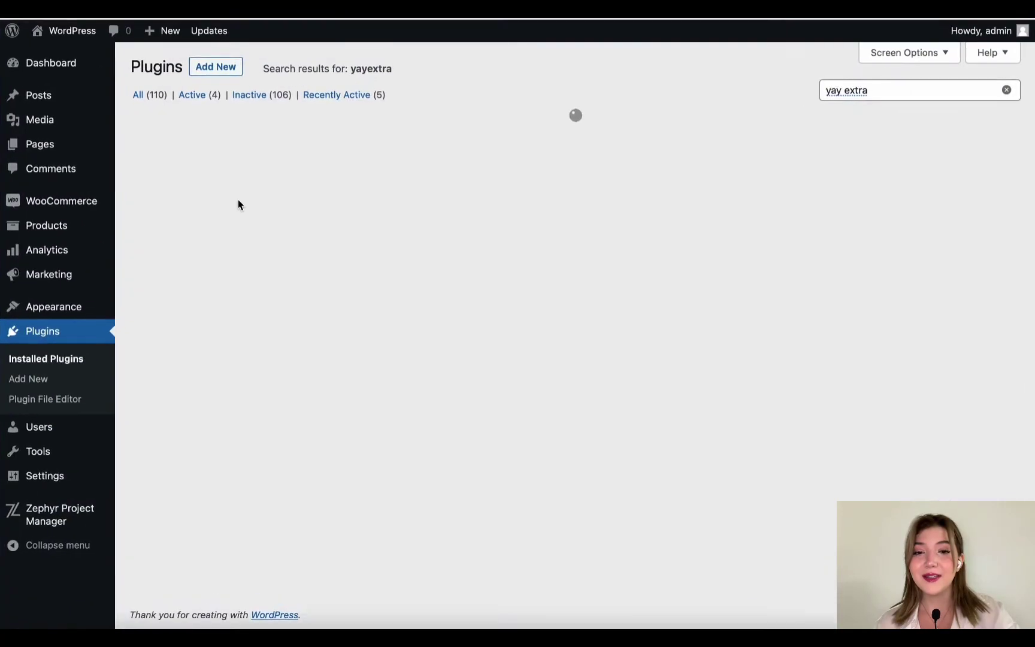
Filter the installed plugins by 'yay extra' and bring up the WooCommerce sidebar menu.
mouse_move(77, 209)
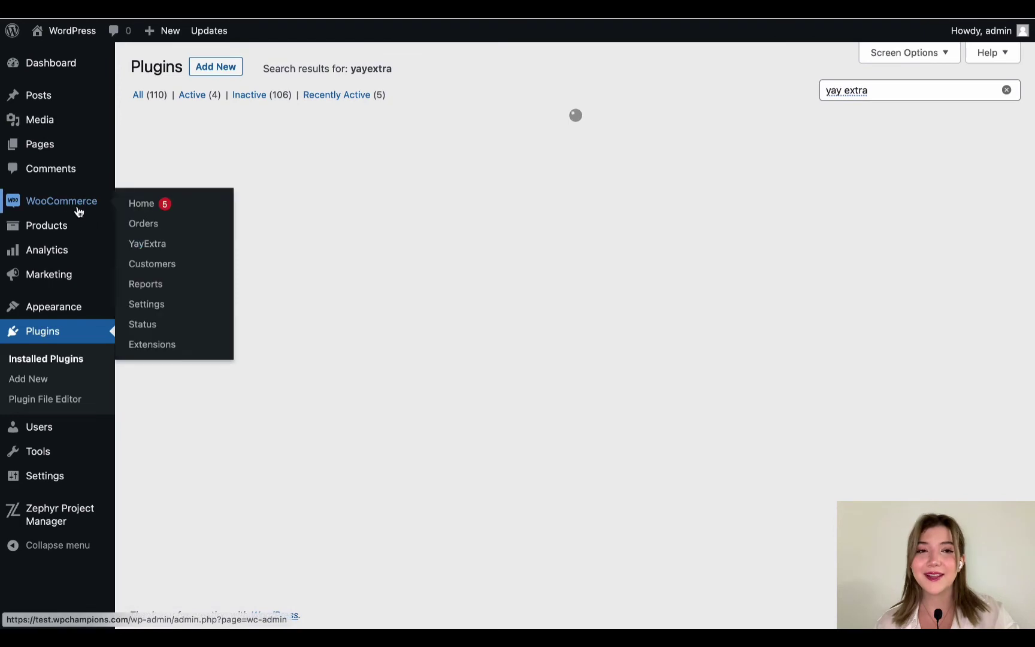
Open YayExtra's Option Sets page and look through the Customize and Settings tabs.
left_click(172, 247)
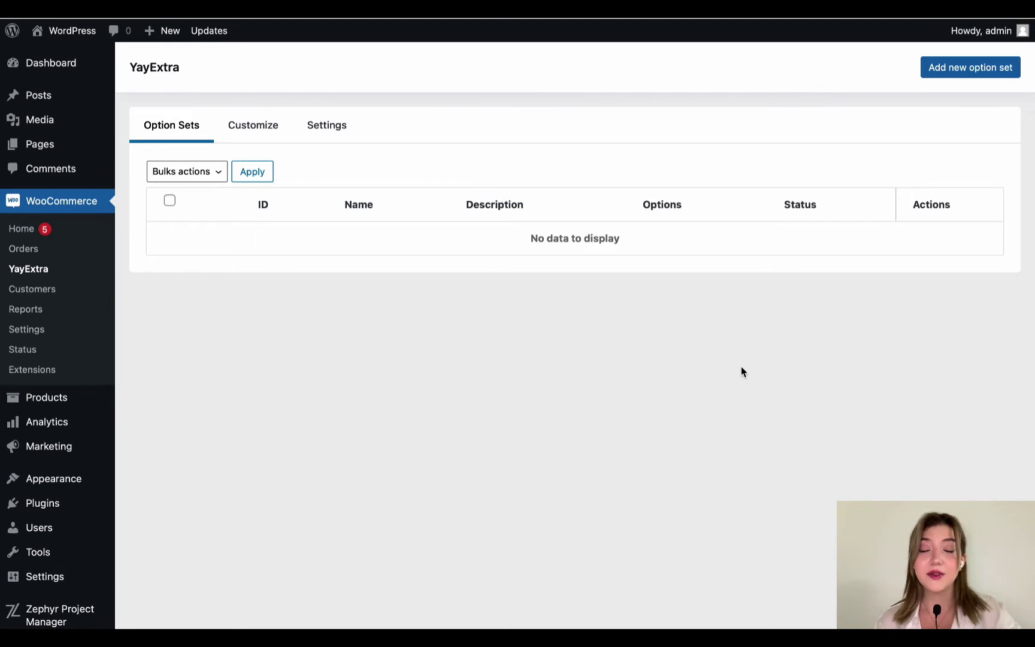
left_click(268, 131)
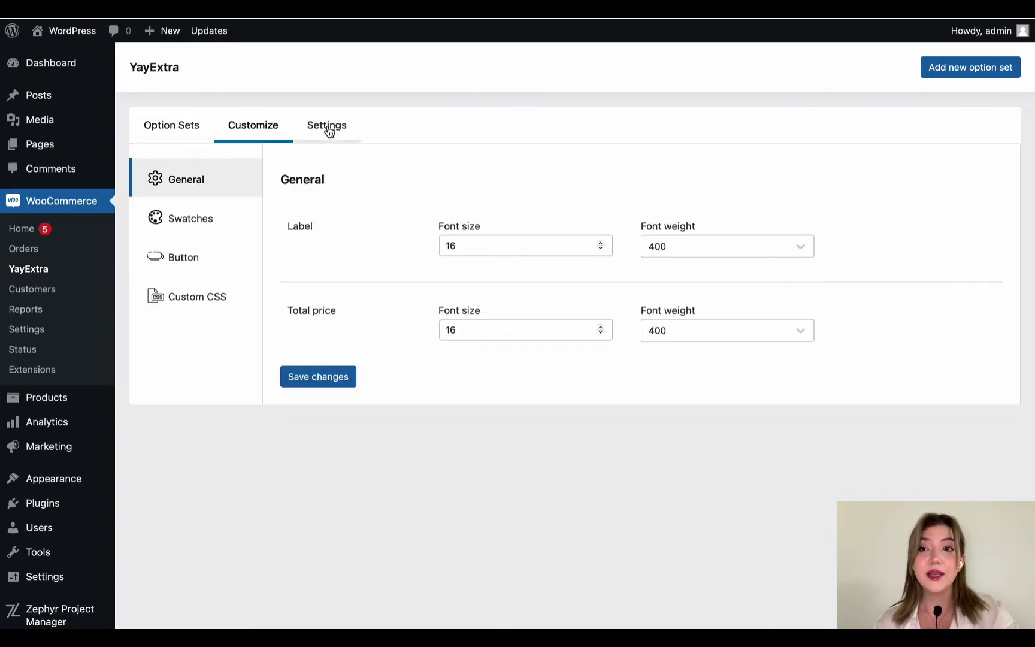
left_click(328, 131)
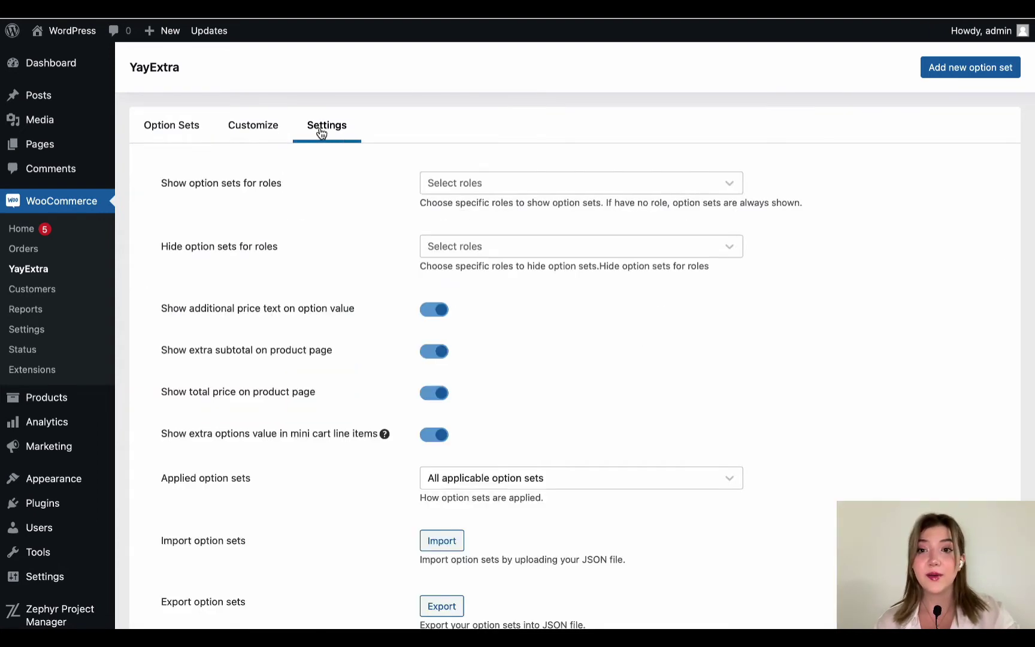
left_click(181, 132)
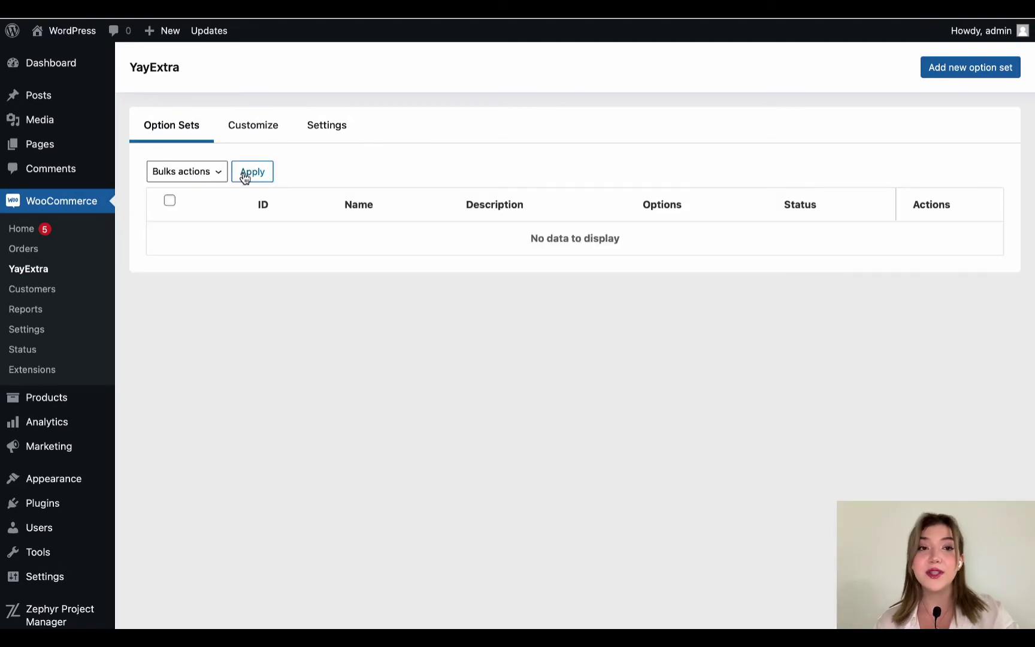
Create a Sample Option Set (ID 26) and show the Customize general font settings.
left_click(958, 67)
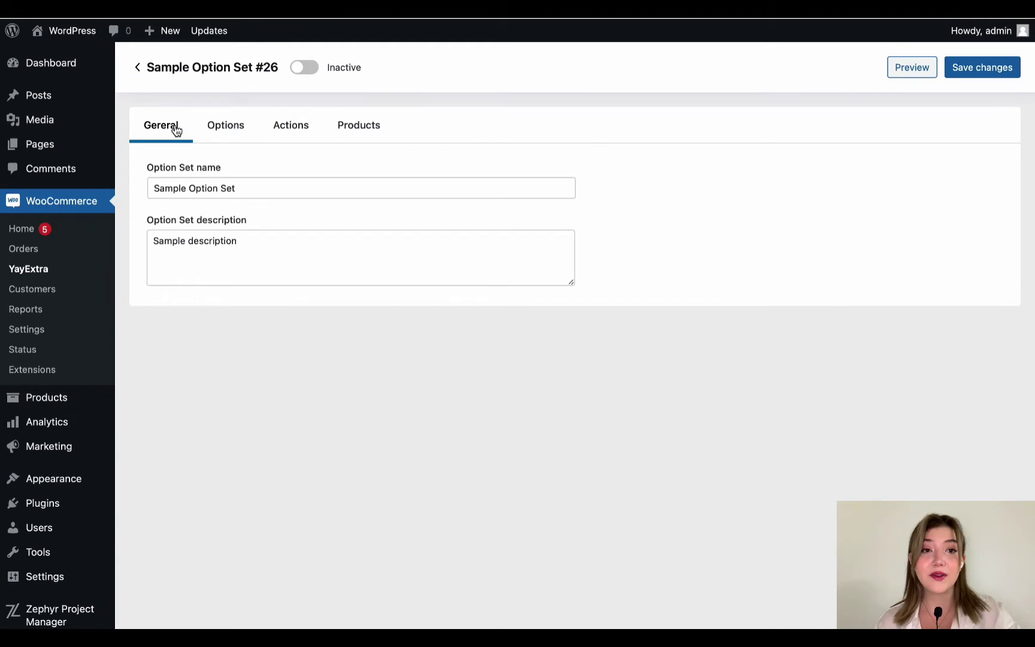
left_click(137, 67)
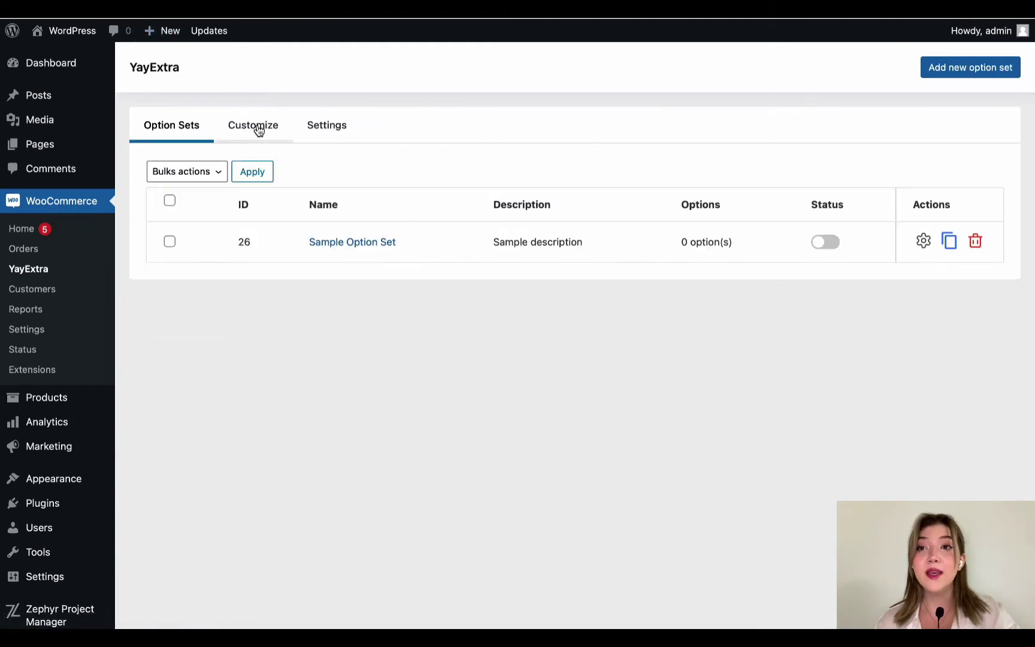
left_click(259, 132)
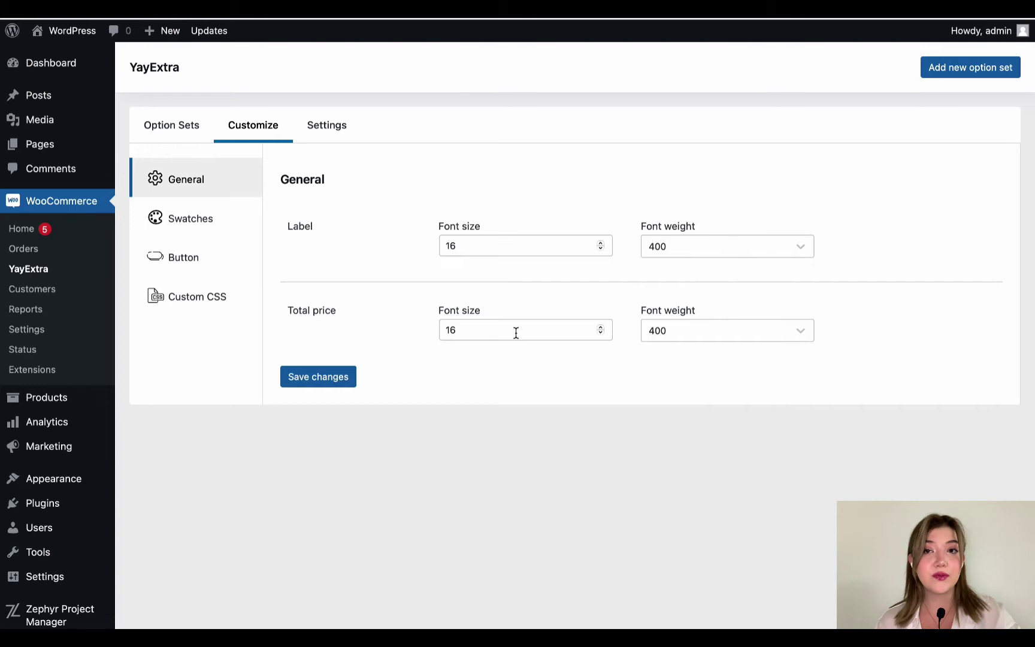
Look through the Swatches and Button style settings, ending on the empty Custom CSS editor.
left_click(213, 224)
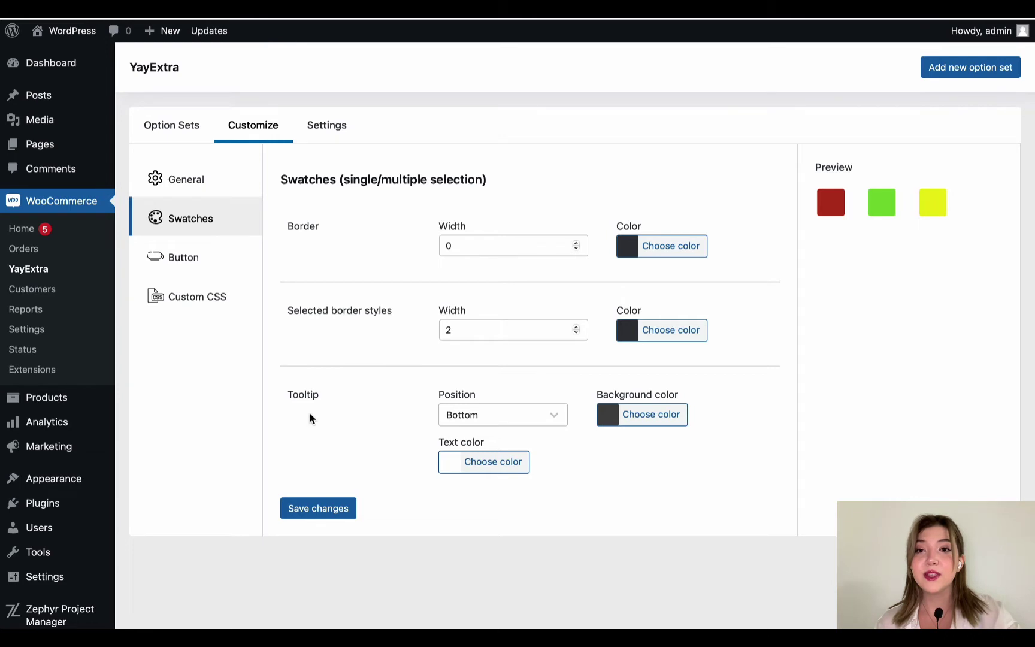
left_click(192, 258)
scroll(380, 354, "down", 1)
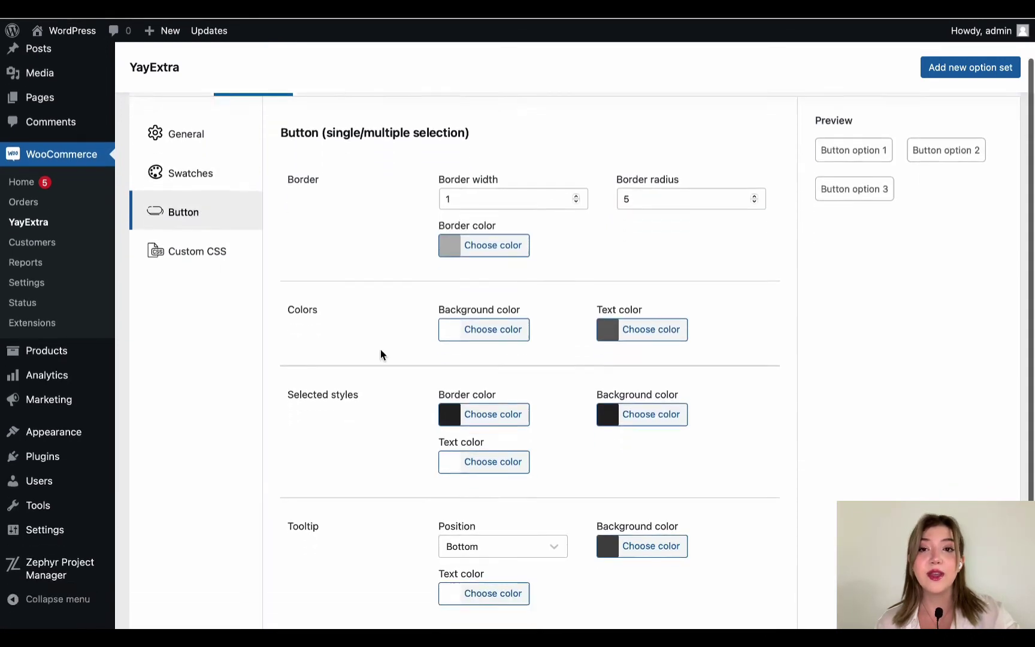
scroll(381, 354, "down", 2)
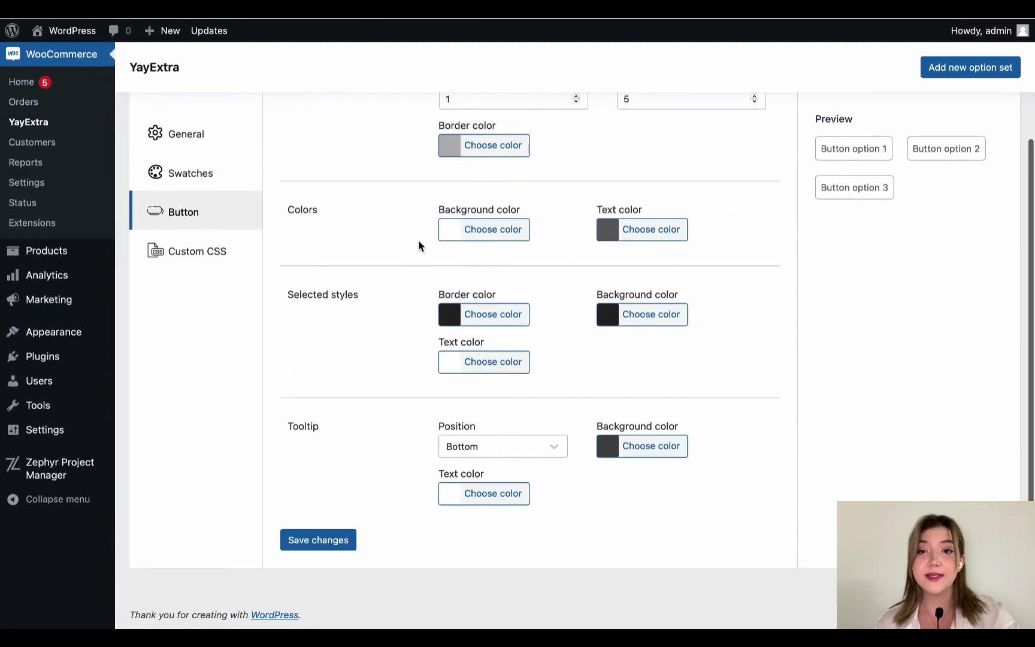
scroll(197, 235, "up", 3)
left_click(193, 251)
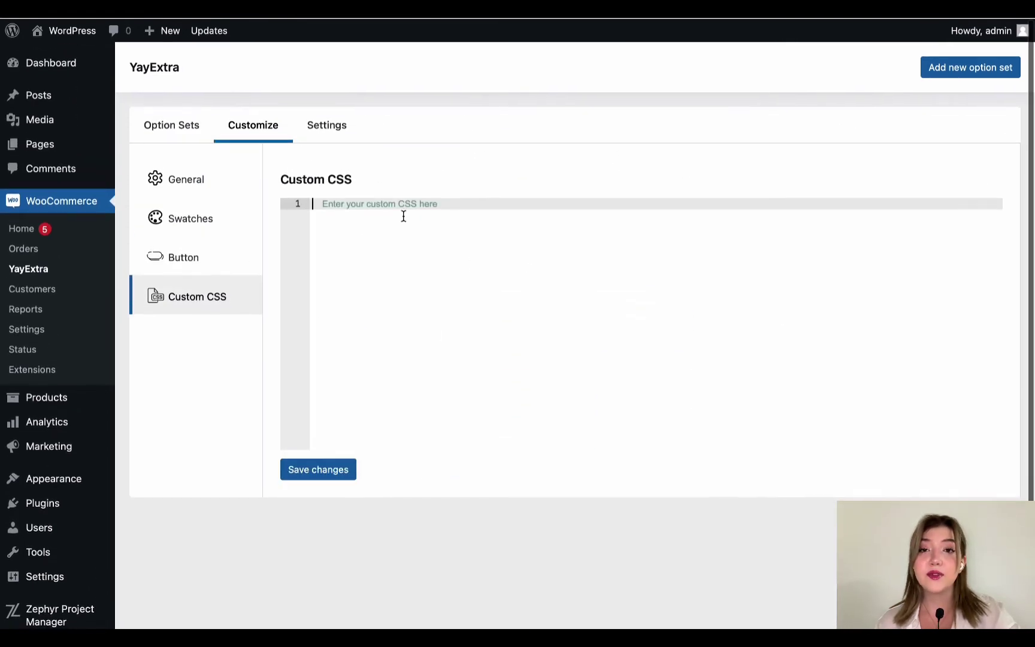
Review the Settings role and display toggles, then return to the list showing Design (ID 29).
left_click(331, 131)
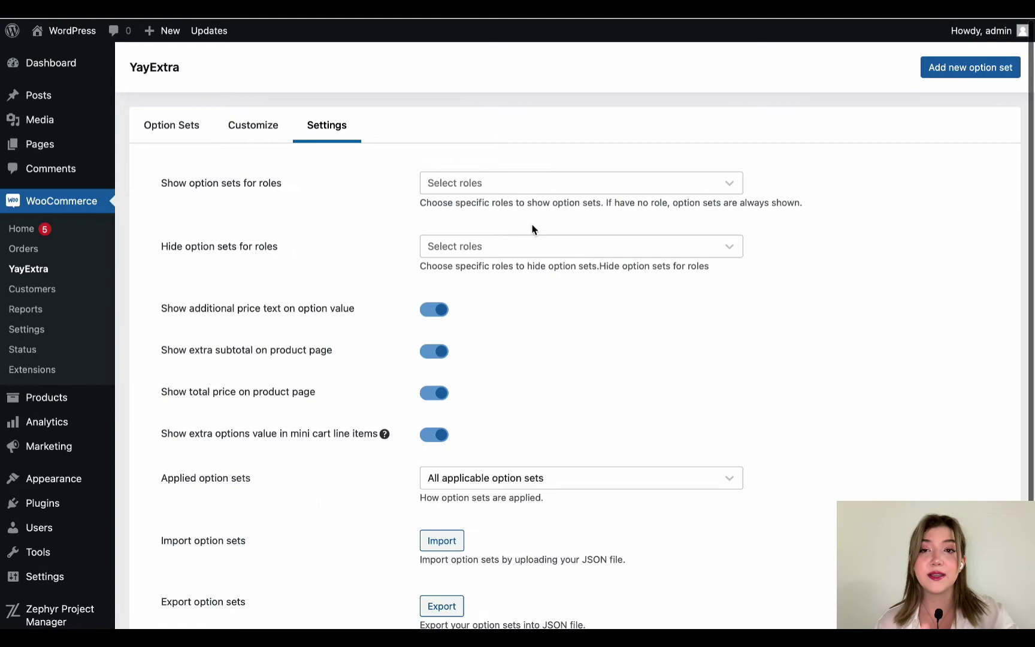
scroll(575, 327, "down", 1)
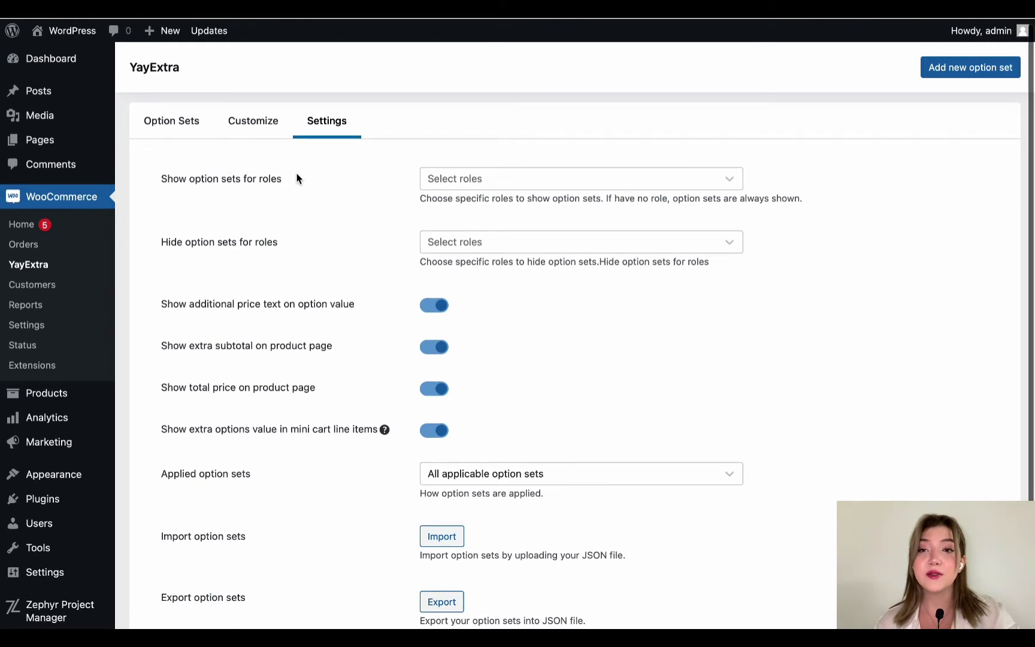
scroll(321, 292, "down", 3)
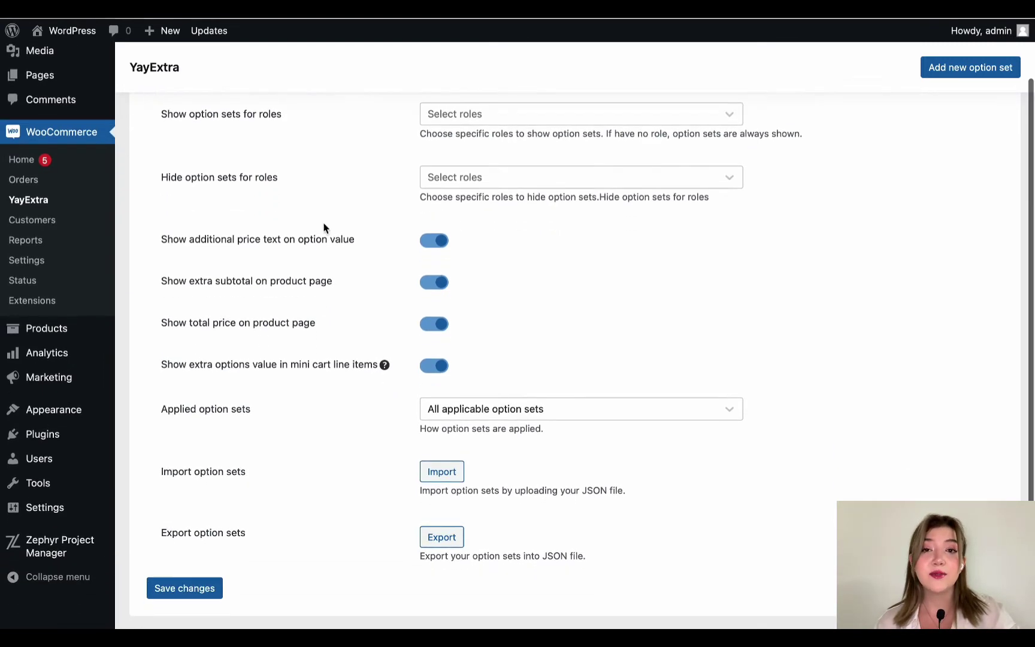
scroll(314, 205, "down", 2)
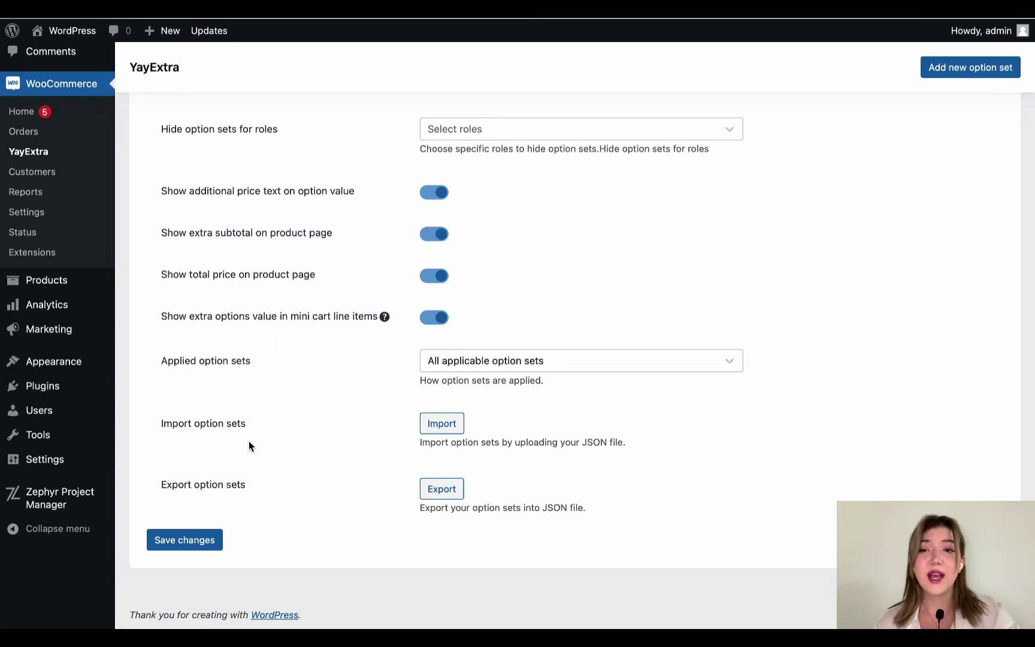
scroll(264, 500, "up", 3)
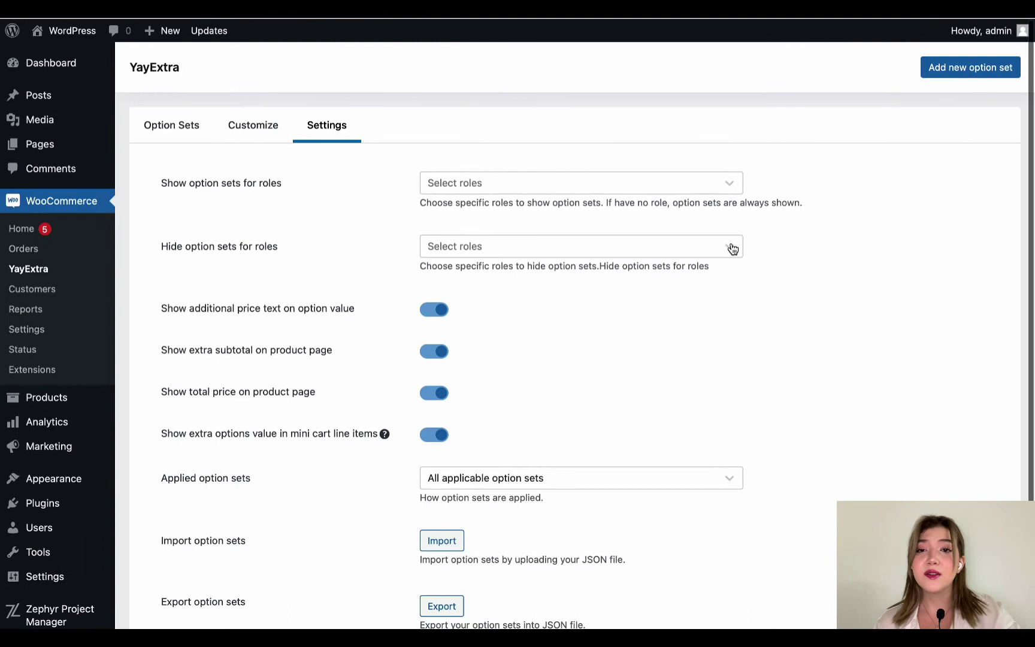
left_click(185, 127)
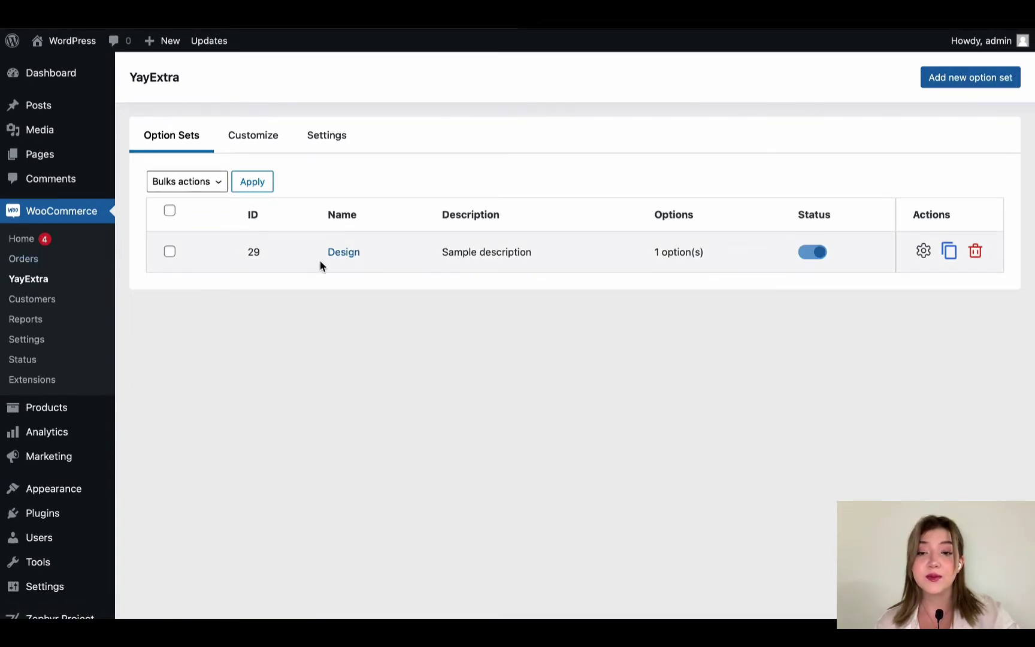
Open the Design option set and inspect Option 1, keeping its type as Radio button.
left_click(351, 258)
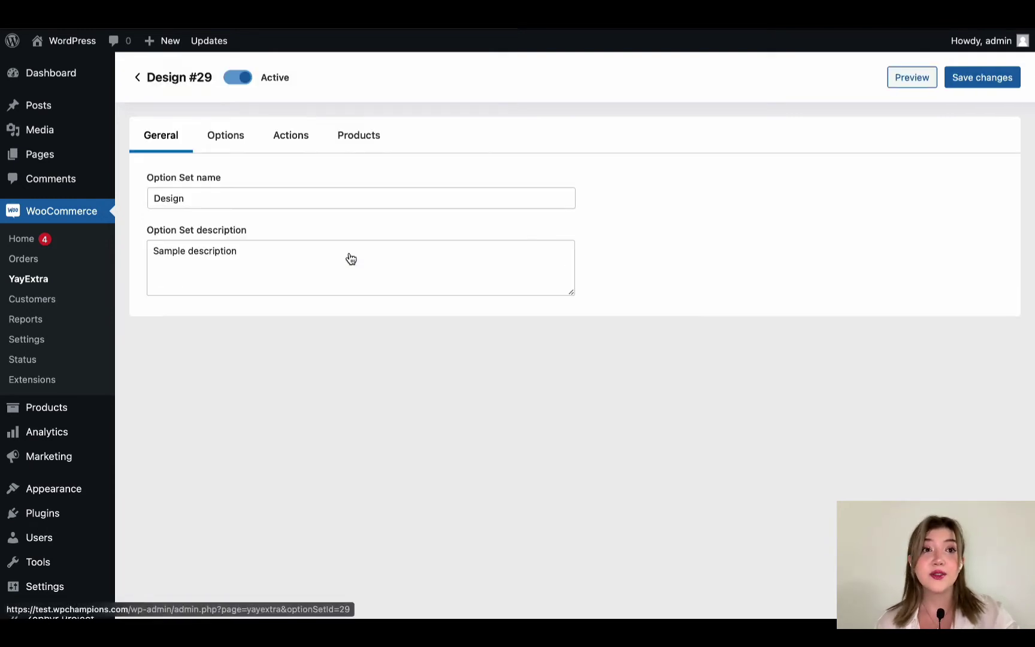
left_click(203, 197)
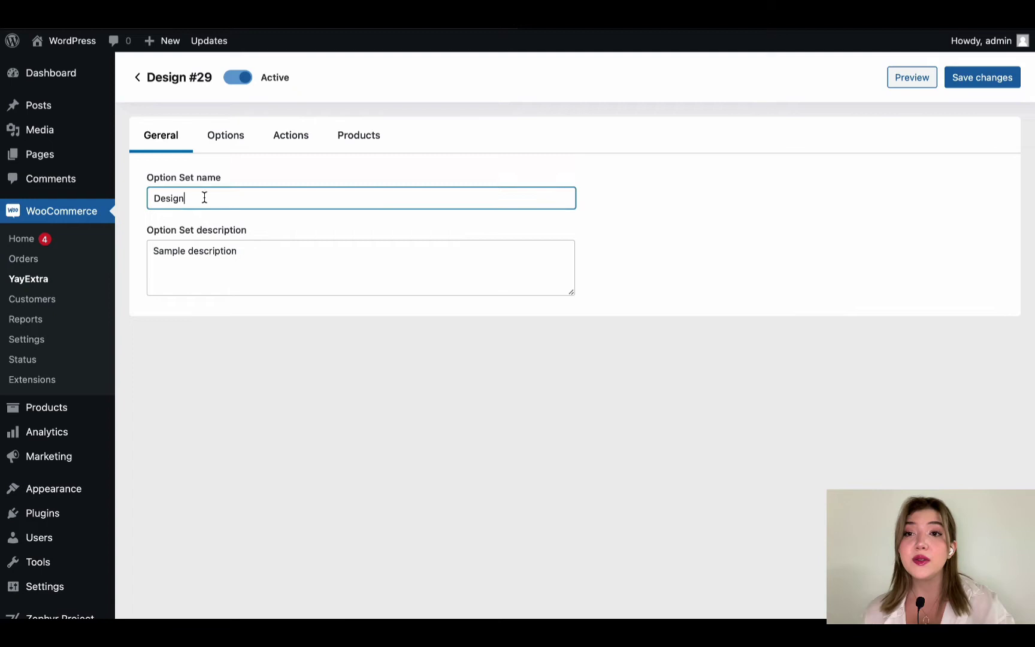
left_click_drag(203, 198, 138, 197)
left_click(240, 138)
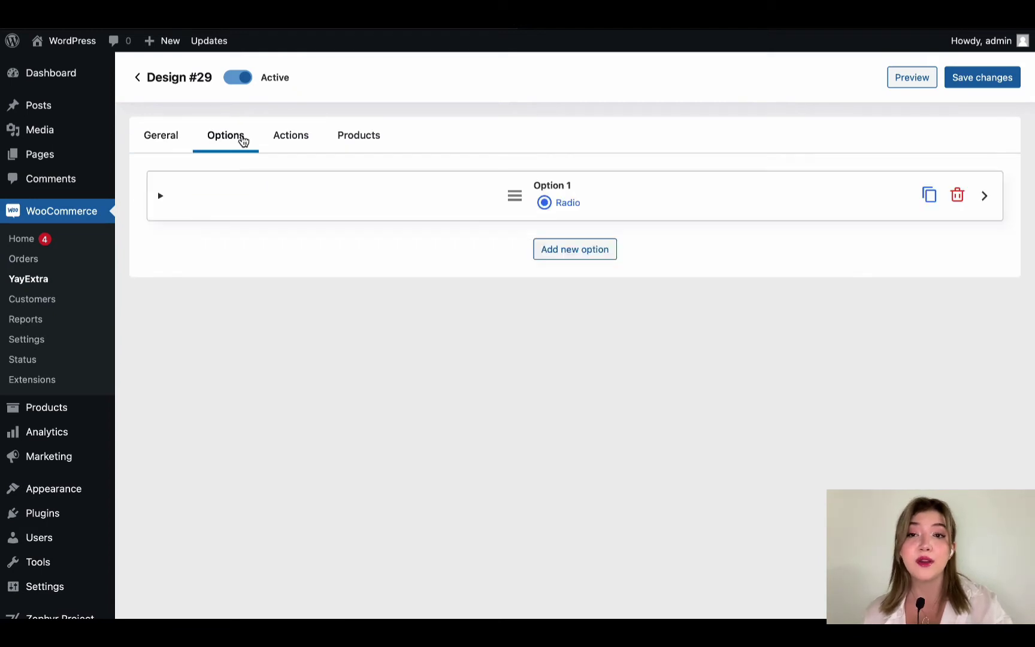
left_click(271, 200)
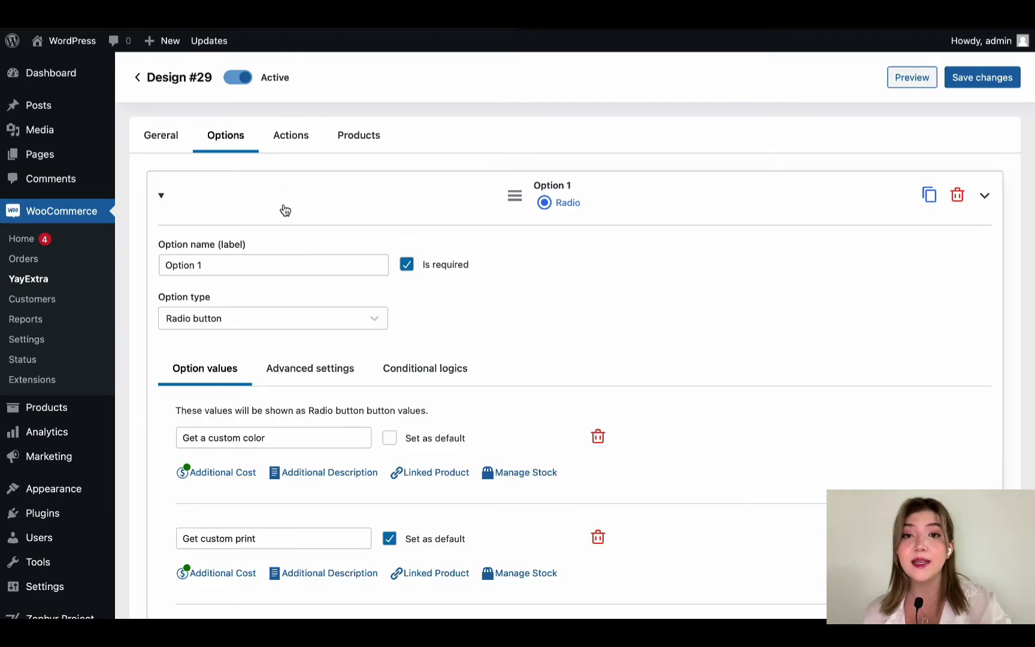
scroll(302, 219, "down", 1)
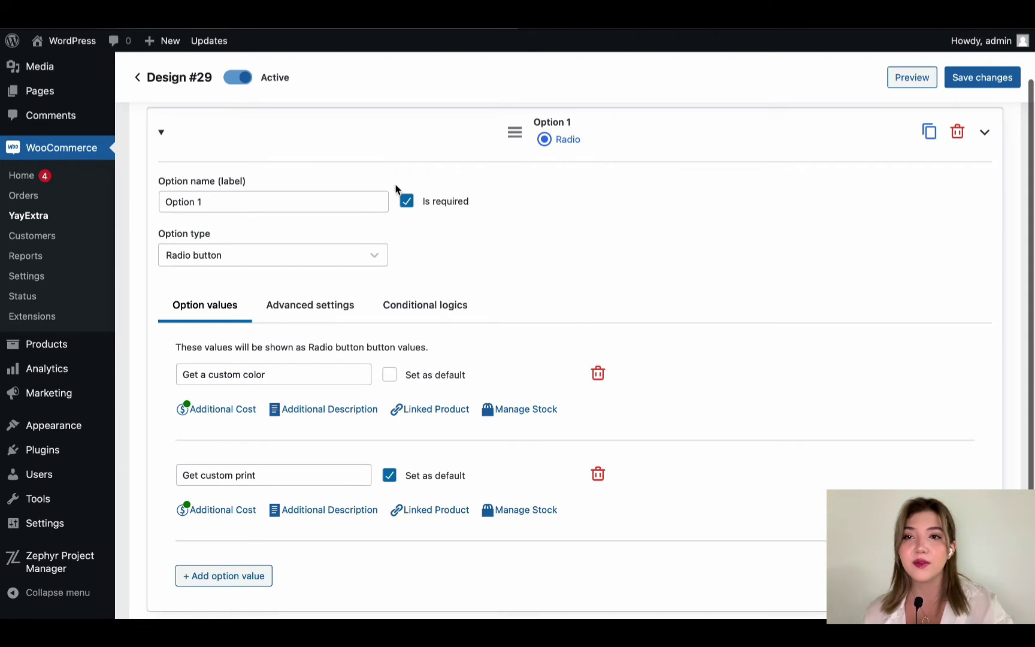
scroll(407, 241, "down", 1)
left_click(382, 208)
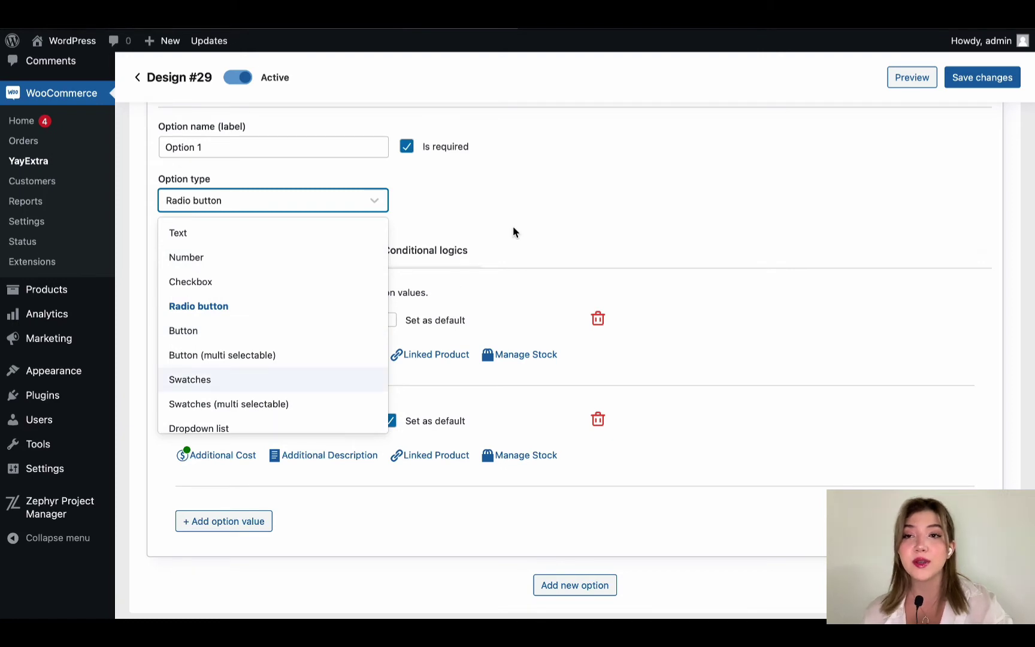
left_click(535, 214)
Make 'Get a custom color' the default value of Option 1's radio choices.
scroll(535, 215, "down", 1)
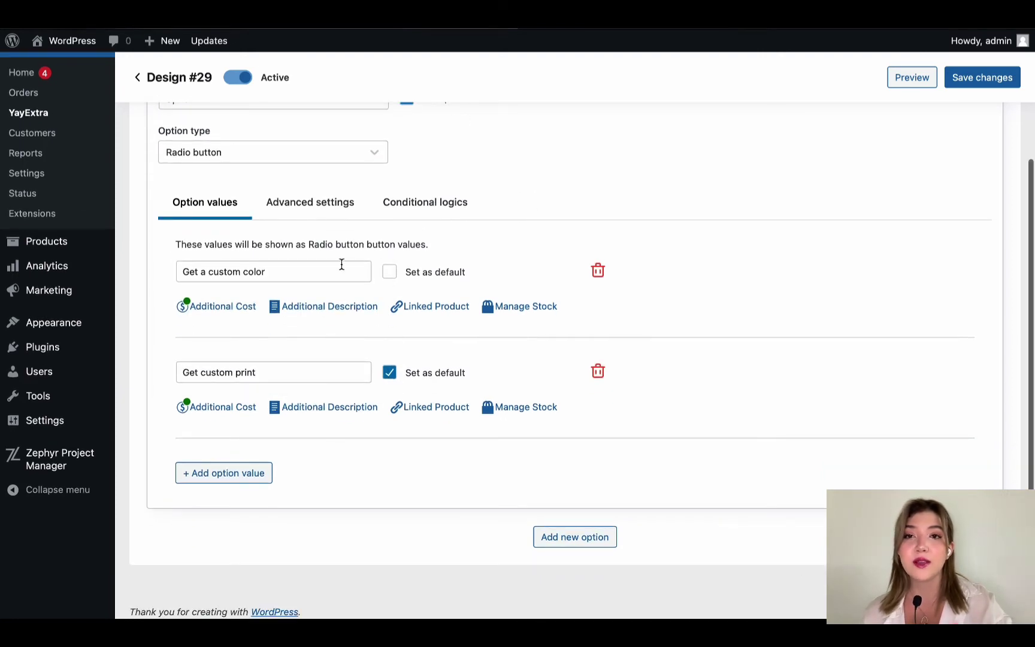
left_click(337, 268)
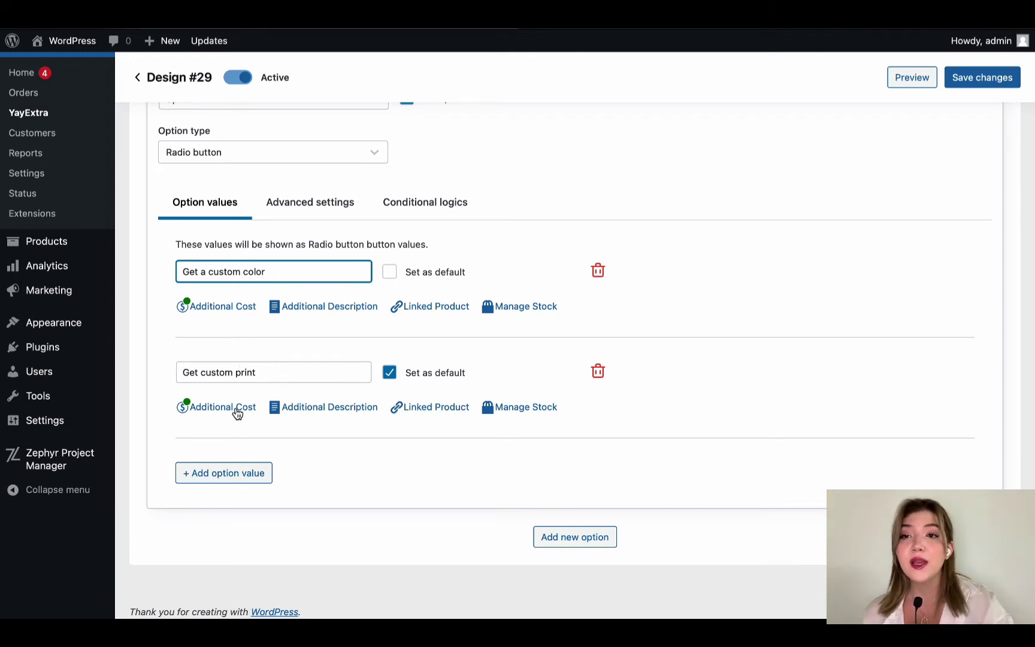
scroll(737, 291, "up", 1)
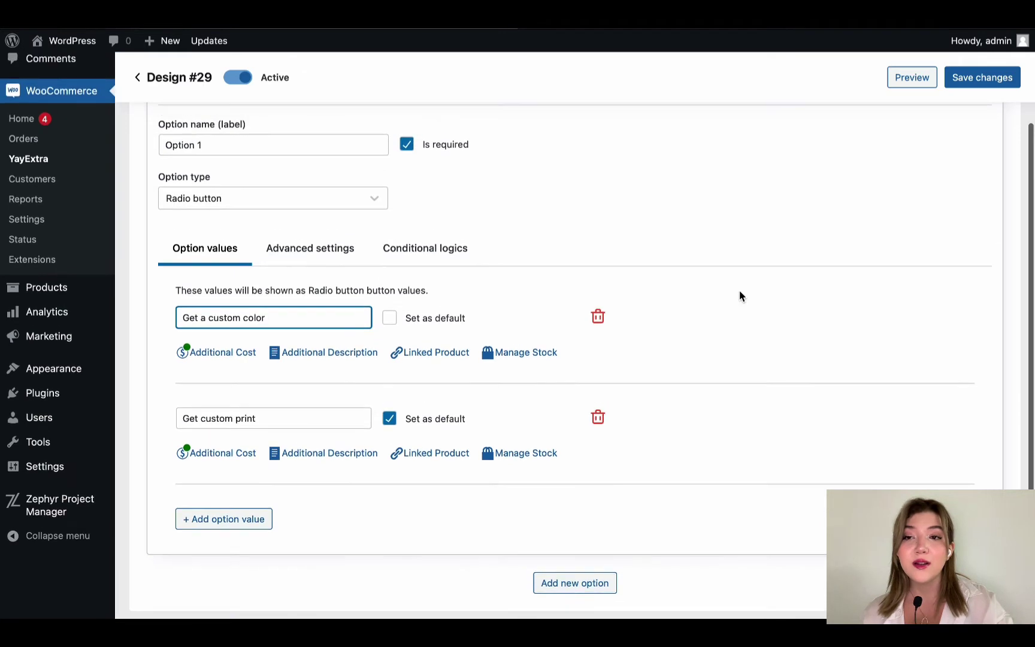
left_click(412, 322)
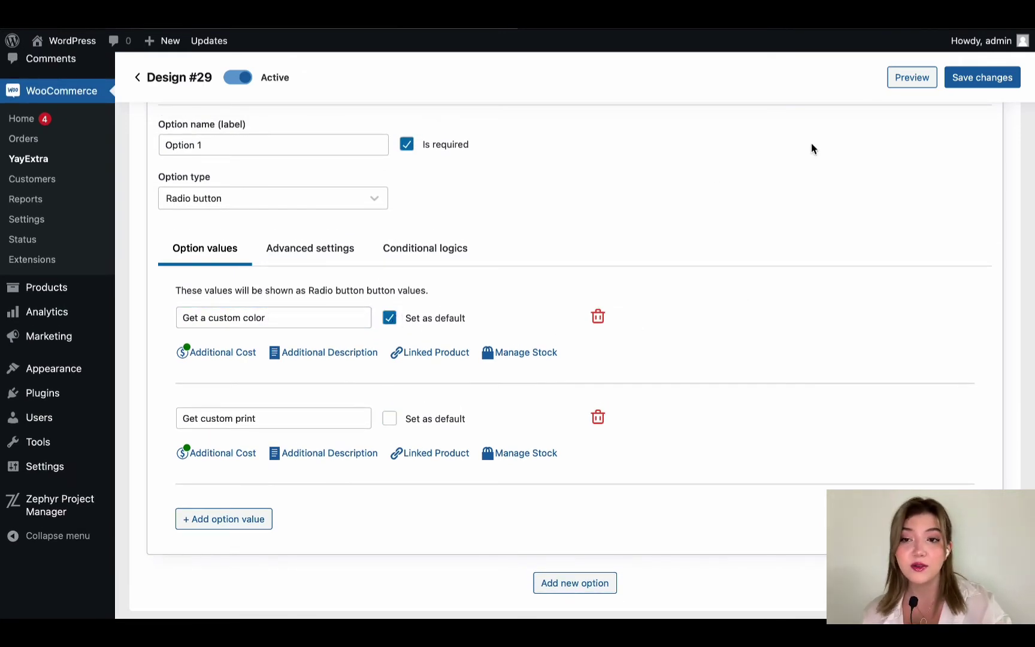
scroll(808, 150, "up", 2)
scroll(808, 154, "up", 1)
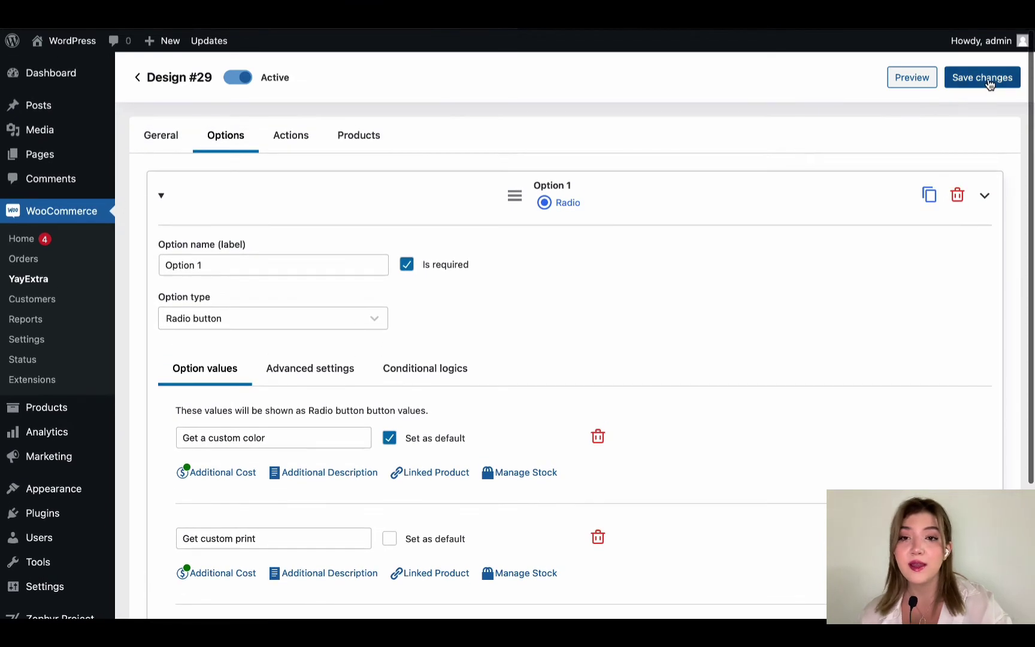
left_click(313, 138)
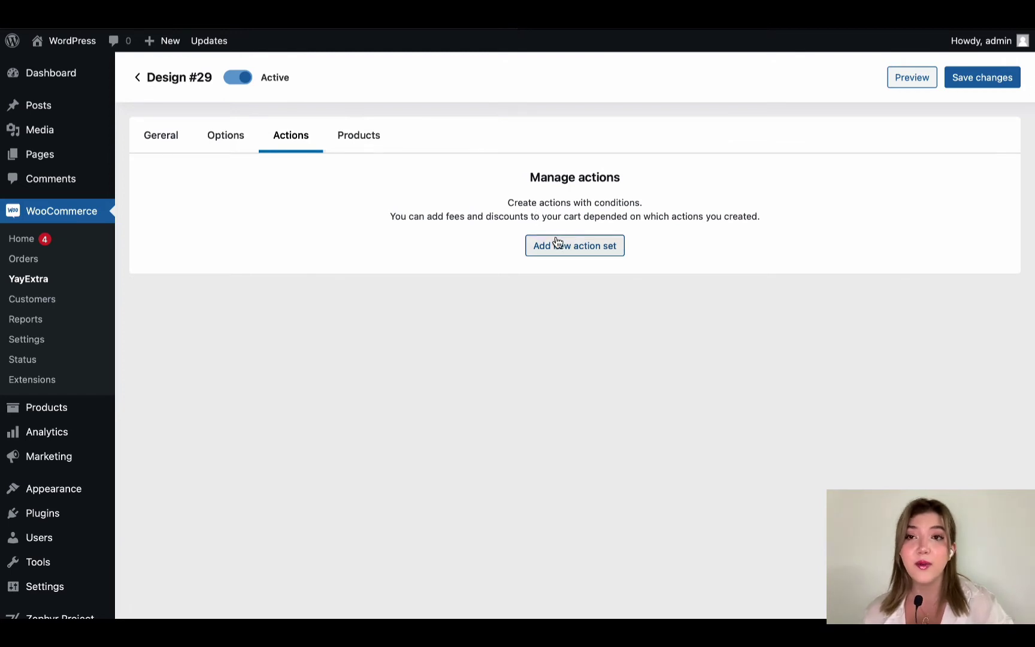
Add an empty Action set 1 matching Any condition, then view the Products tab listing the T-shirt.
left_click_drag(391, 216, 538, 230)
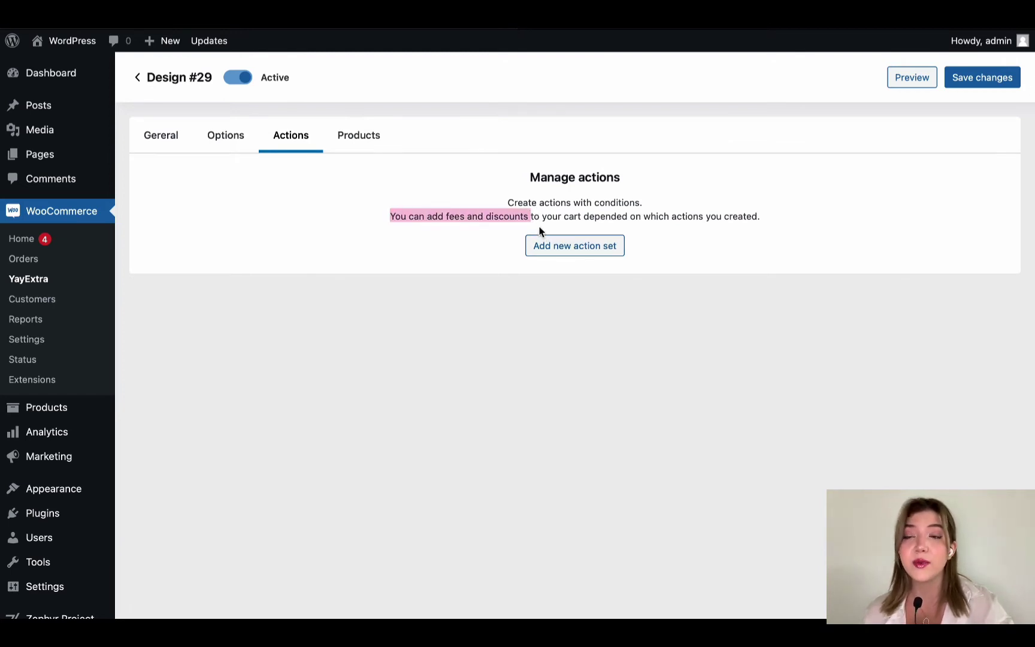
left_click(544, 247)
left_click(539, 205)
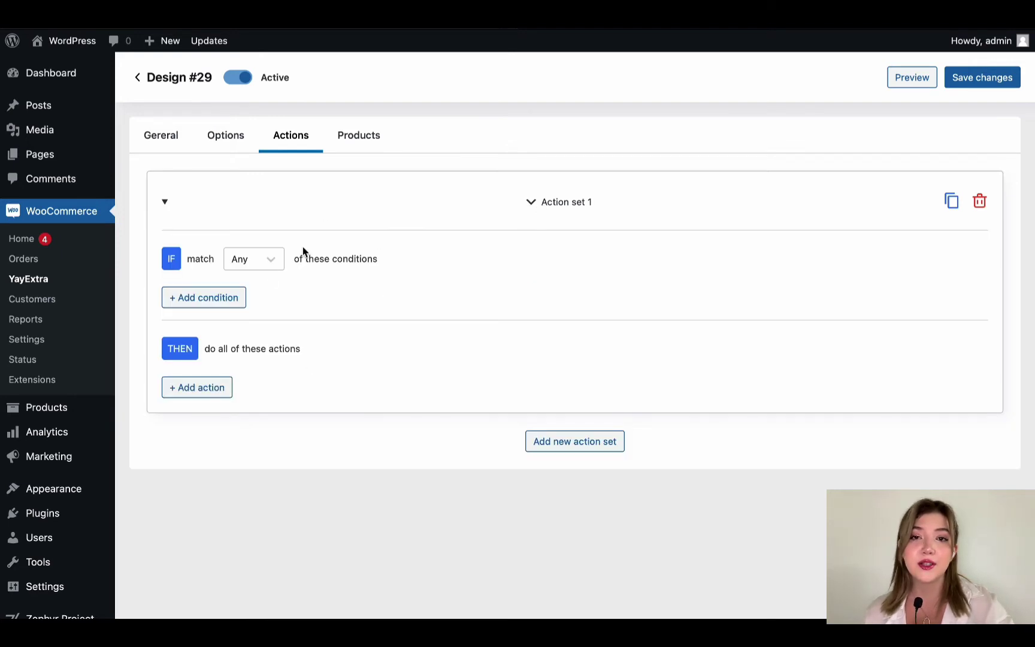
left_click(266, 260)
left_click(363, 262)
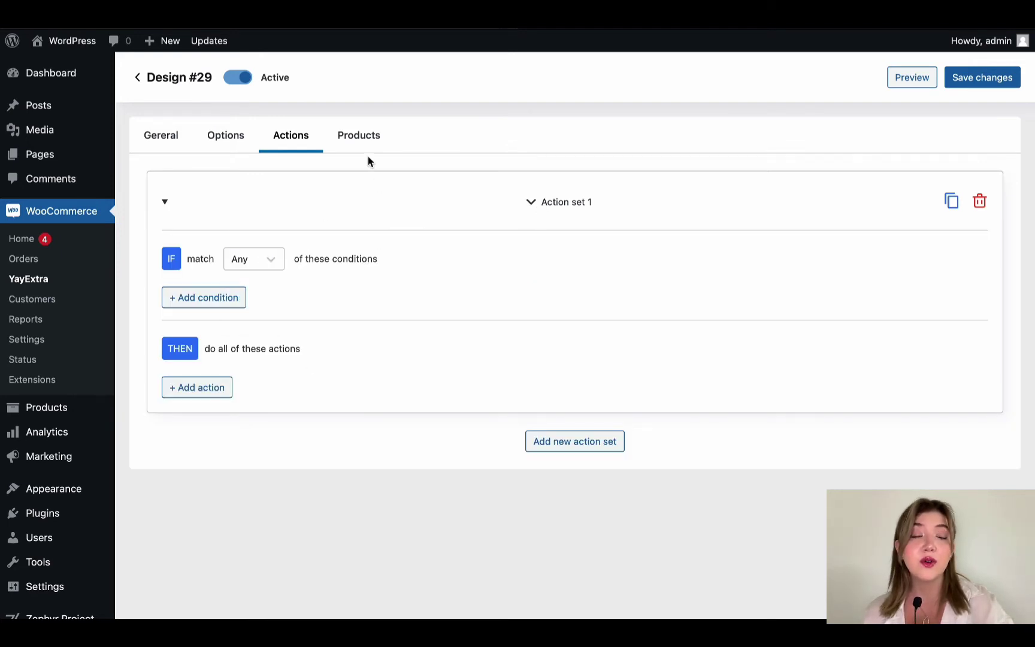
left_click(365, 133)
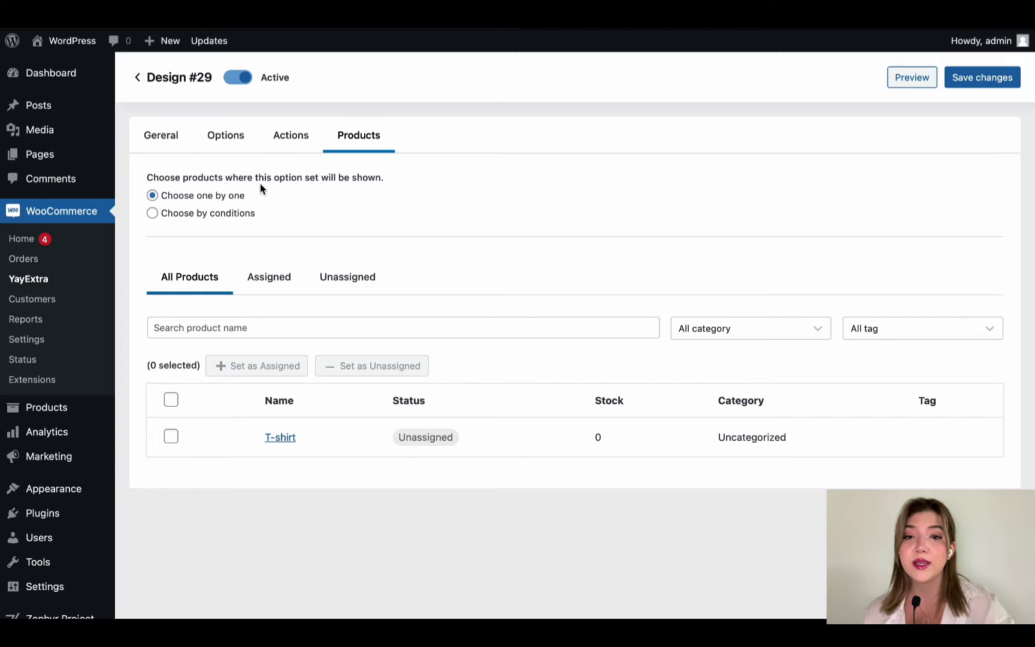
left_click_drag(150, 178, 278, 209)
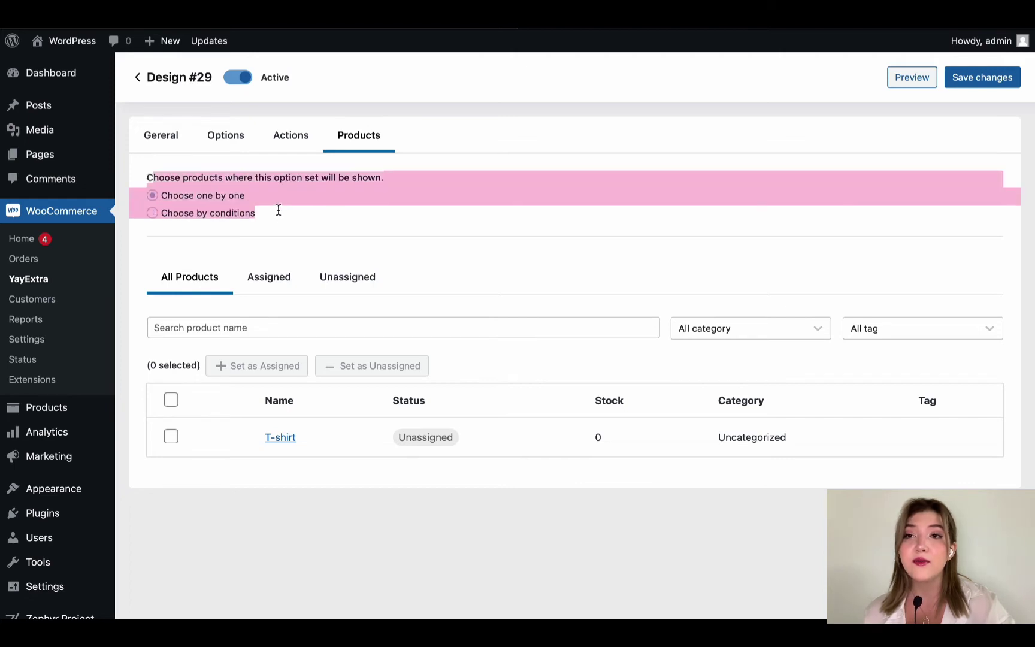
Save Design #29 and preview Option 1's two radio choices on a test product.
left_click(339, 188)
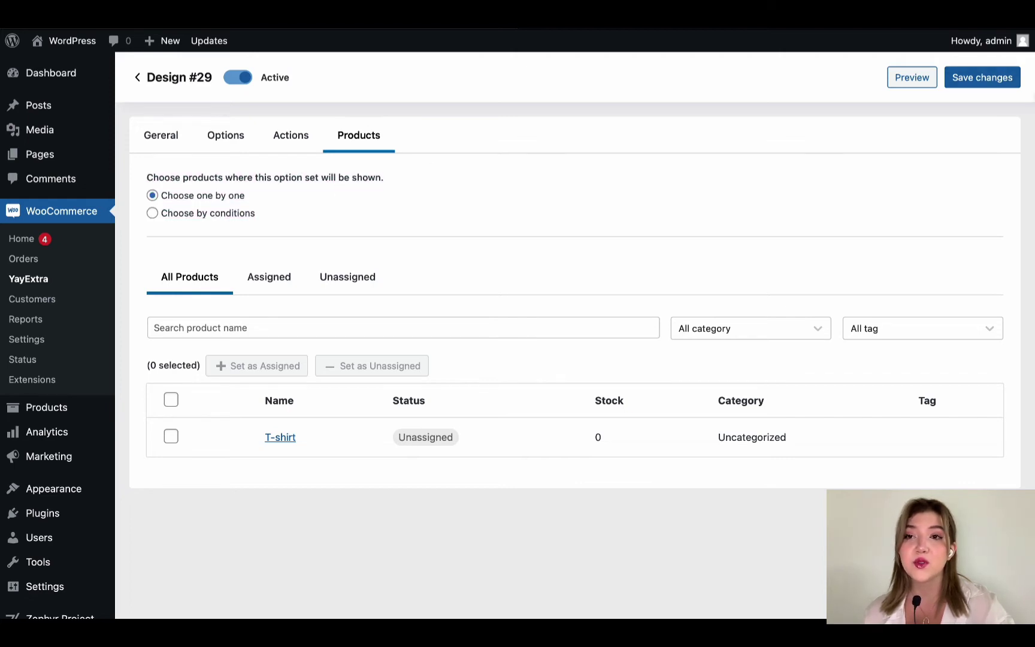
left_click(1007, 80)
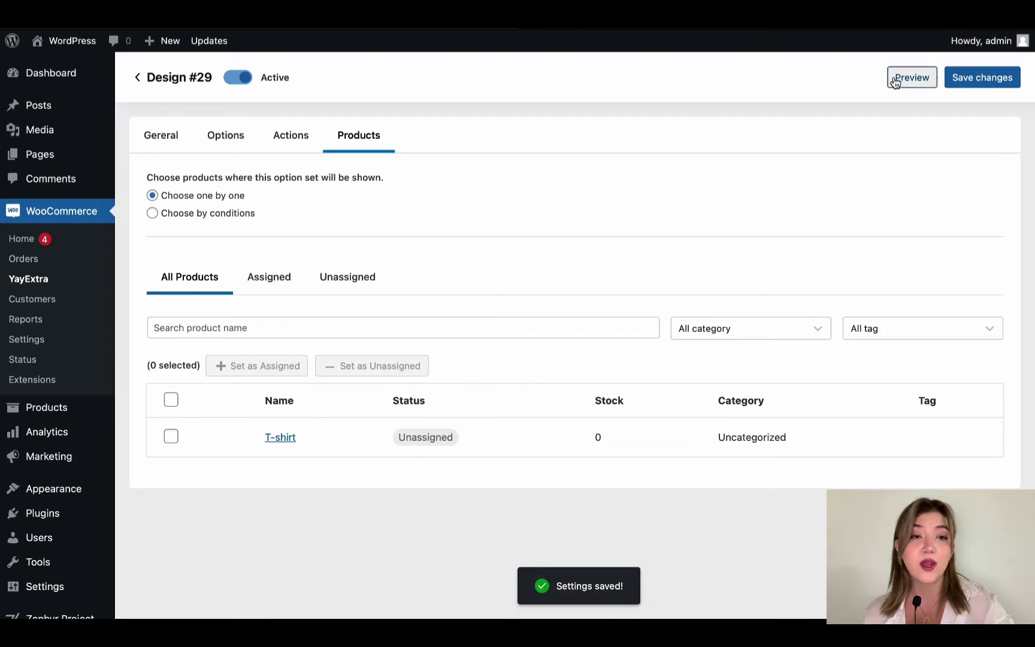
left_click(894, 79)
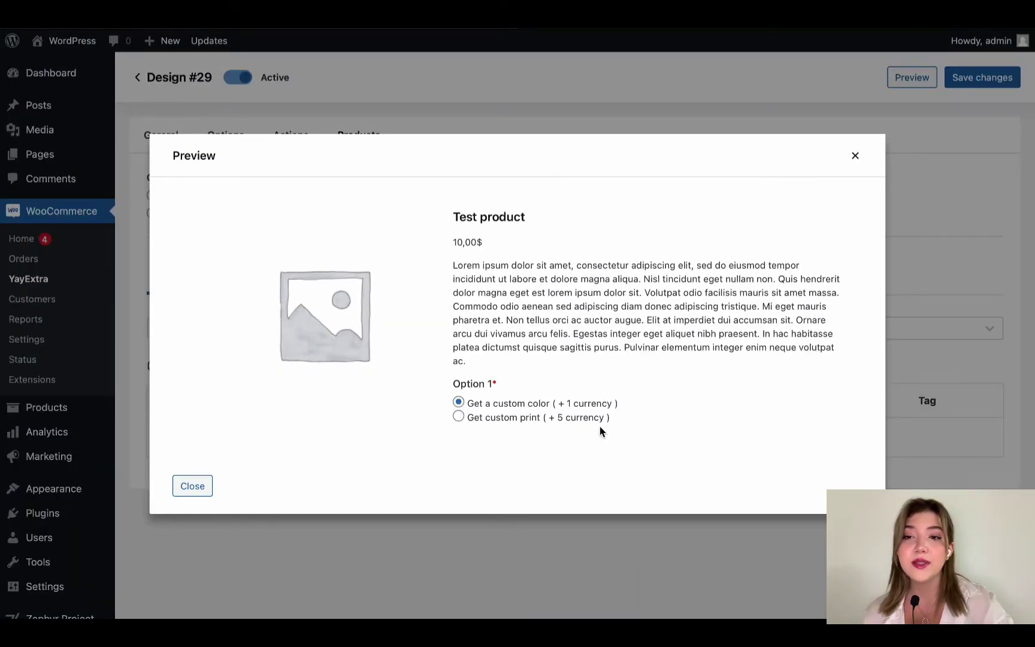
left_click_drag(620, 424, 456, 386)
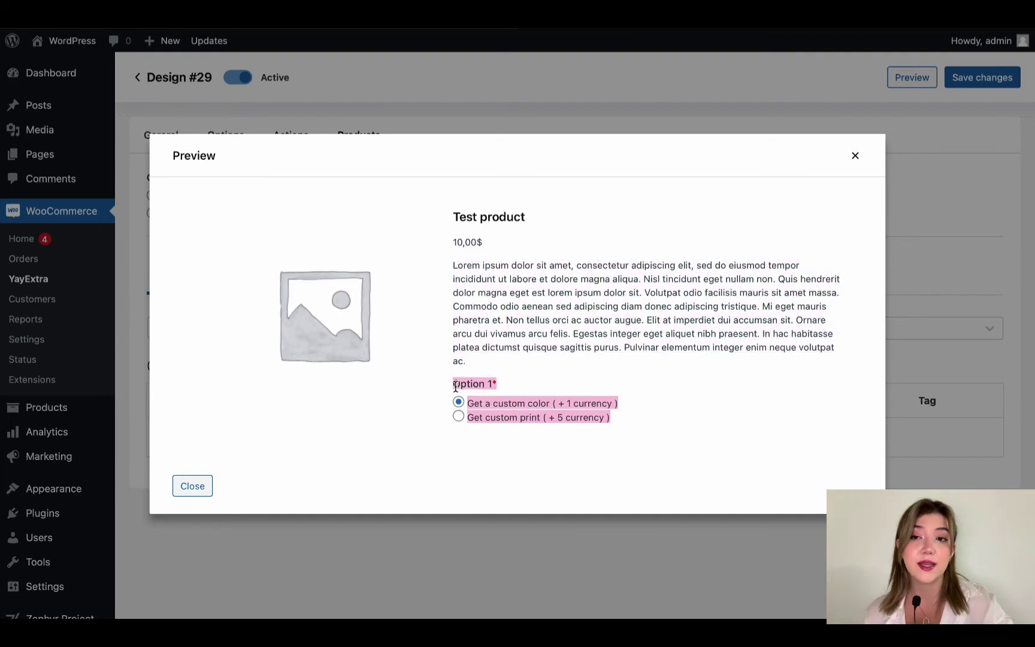
left_click(771, 311)
left_click(857, 158)
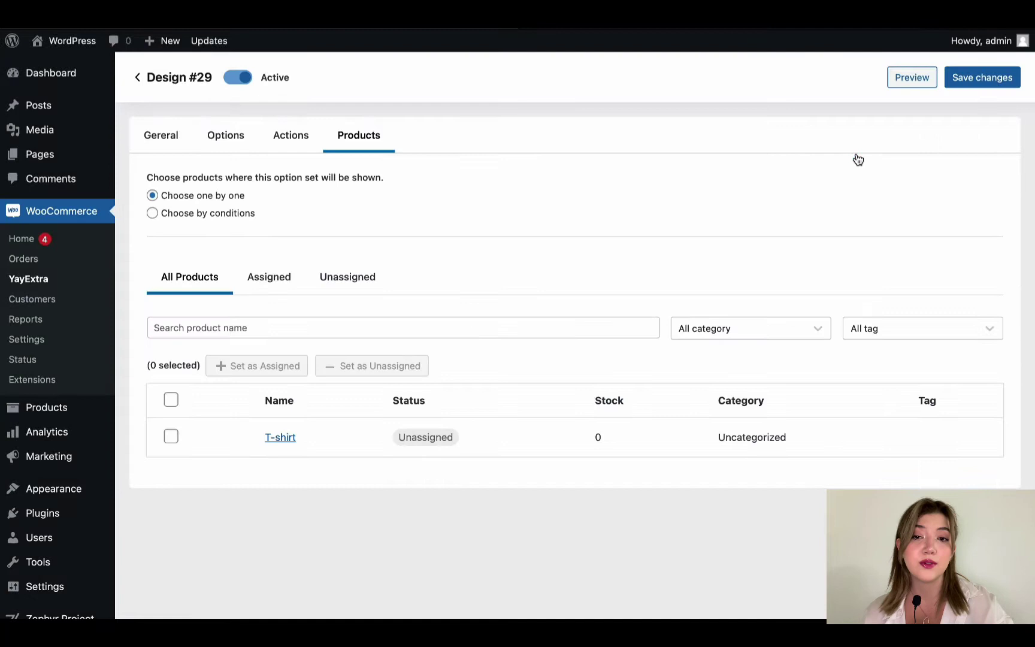
Create new option set #30 and name it 'File Upload for the Print'.
left_click(138, 78)
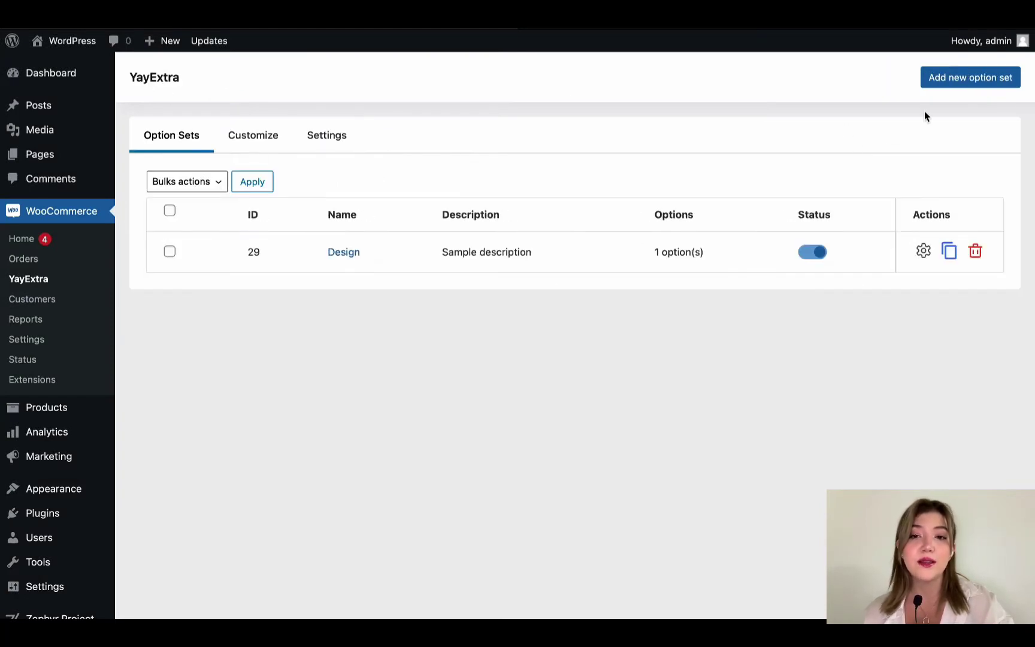
left_click(971, 77)
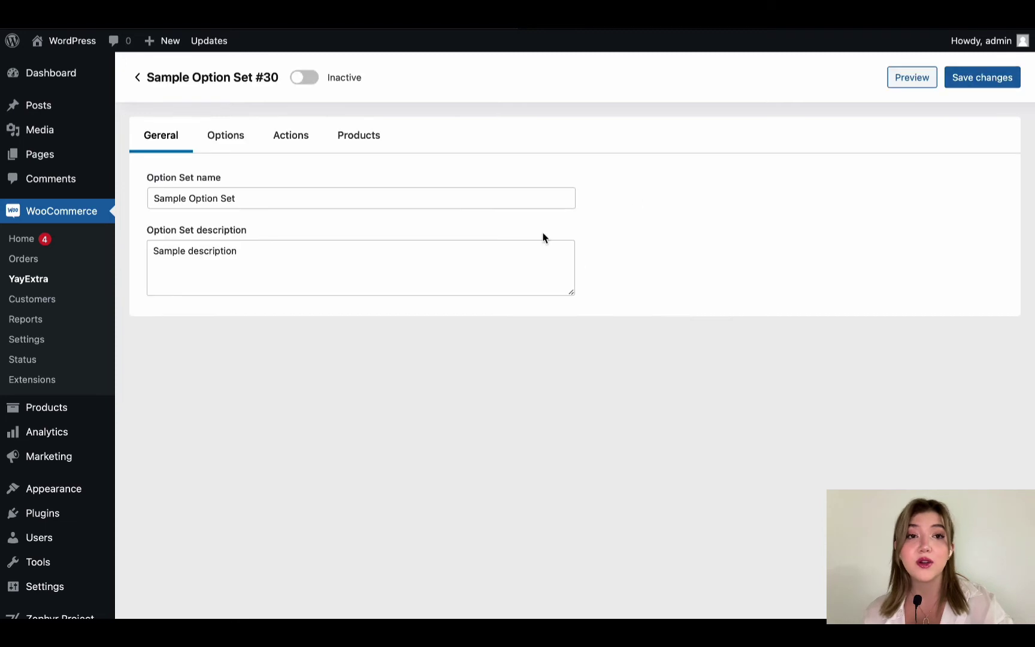
left_click(289, 191)
key("Home")
type("File")
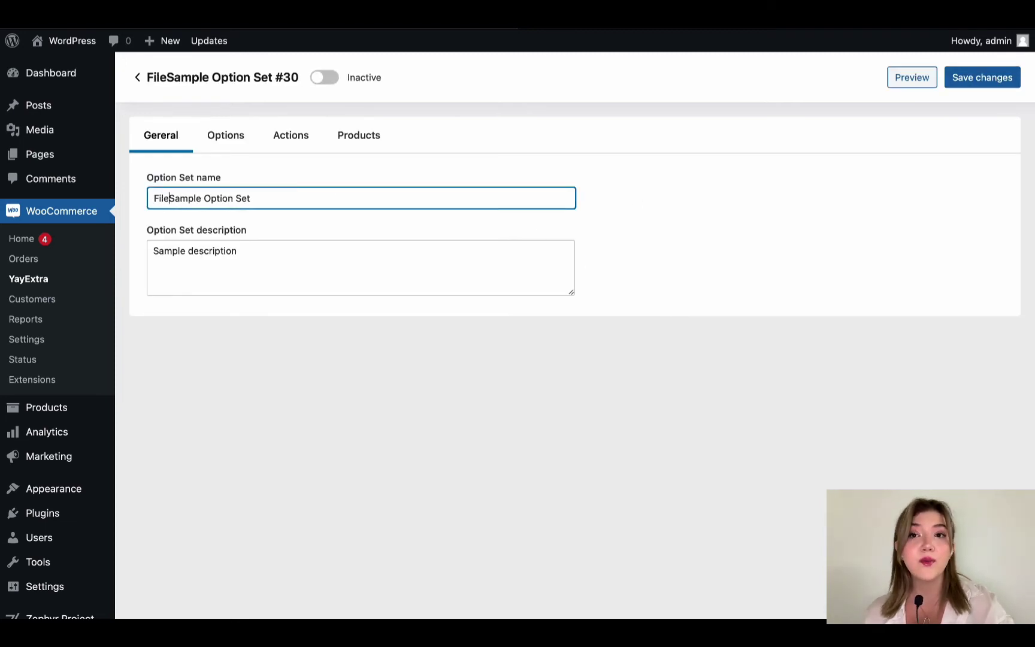
key("ctrl+a")
key("BackSpace")
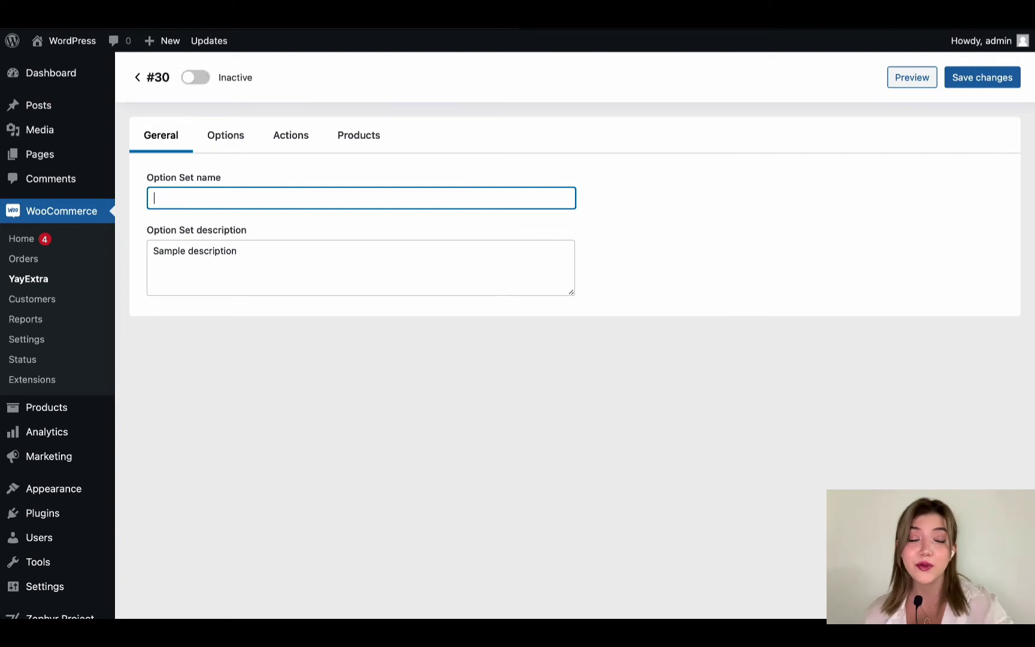
type("FIle")
key("BackSpace")
key("BackSpace")
key("BackSpace")
key("BackSpace")
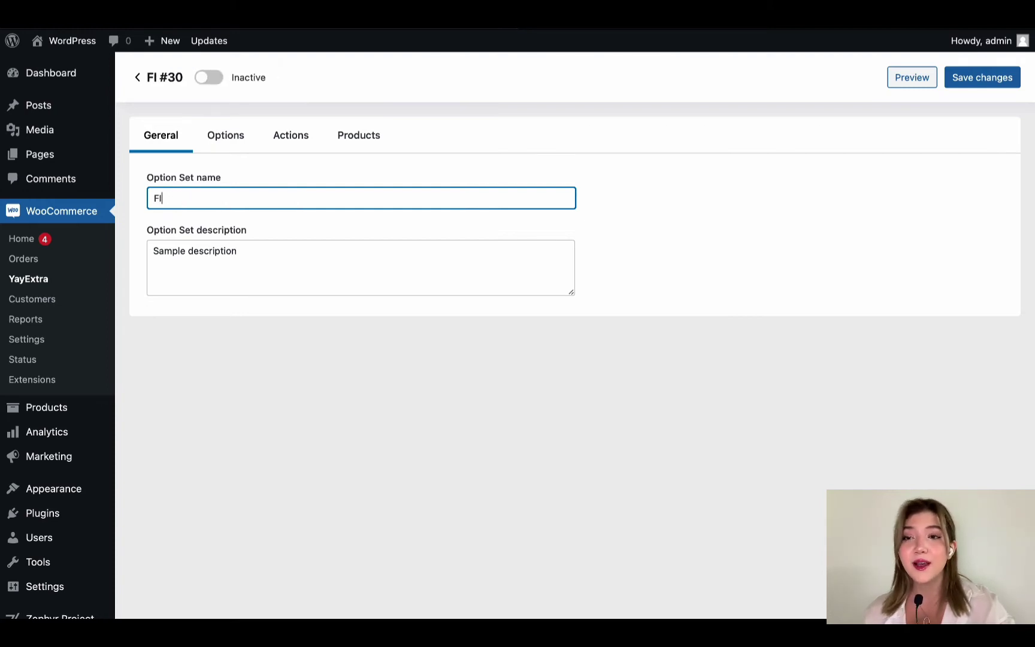
type("ile Upl")
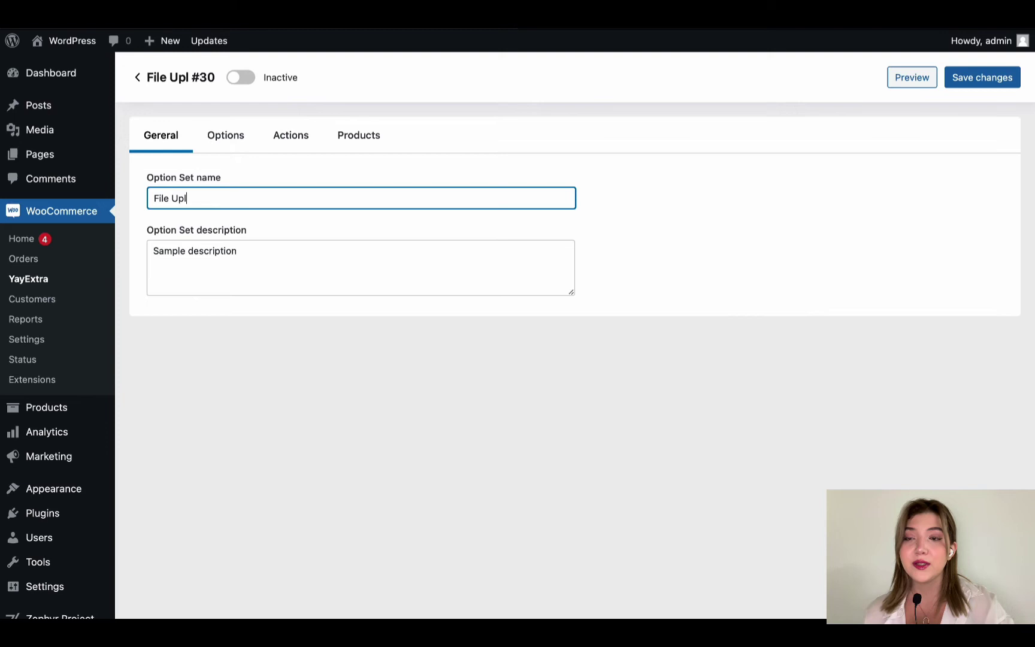
type("oad for the ")
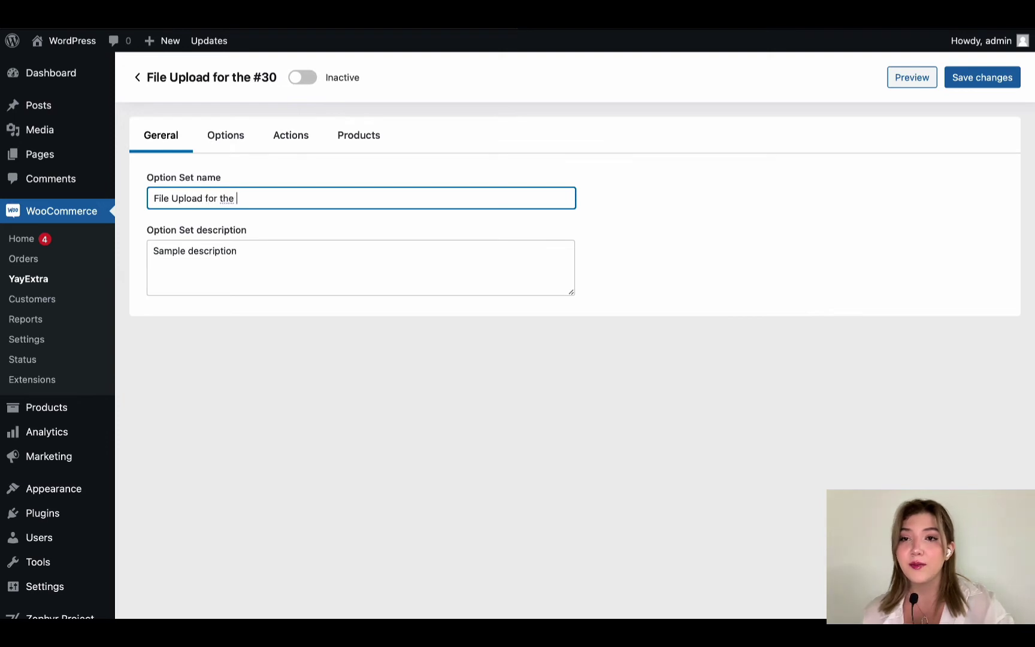
type("Print")
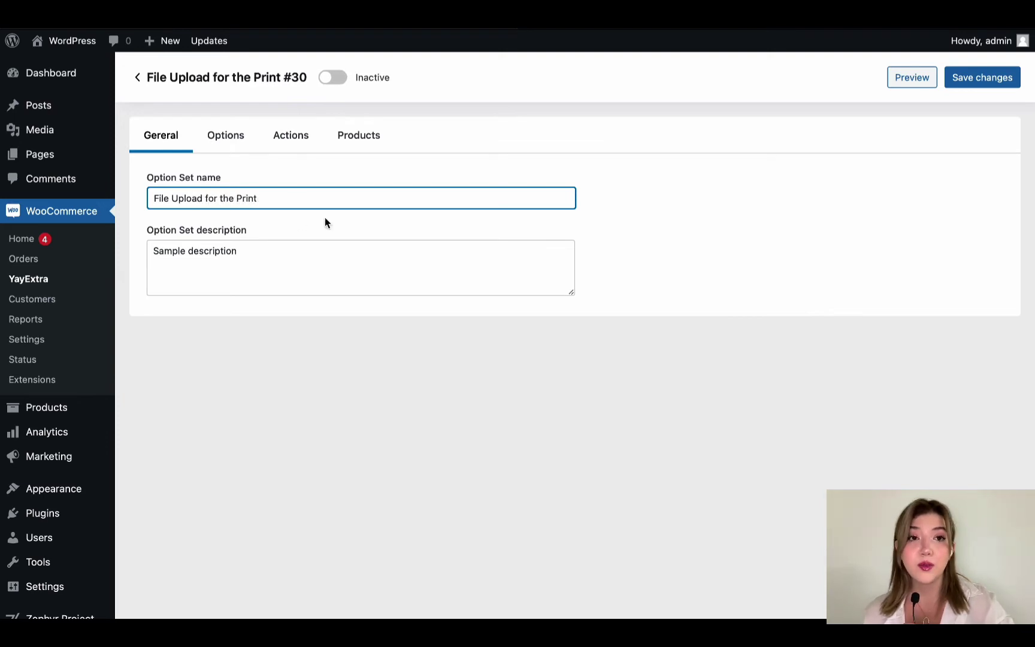
Add a new option to the set and name it 'Files'.
left_click(237, 138)
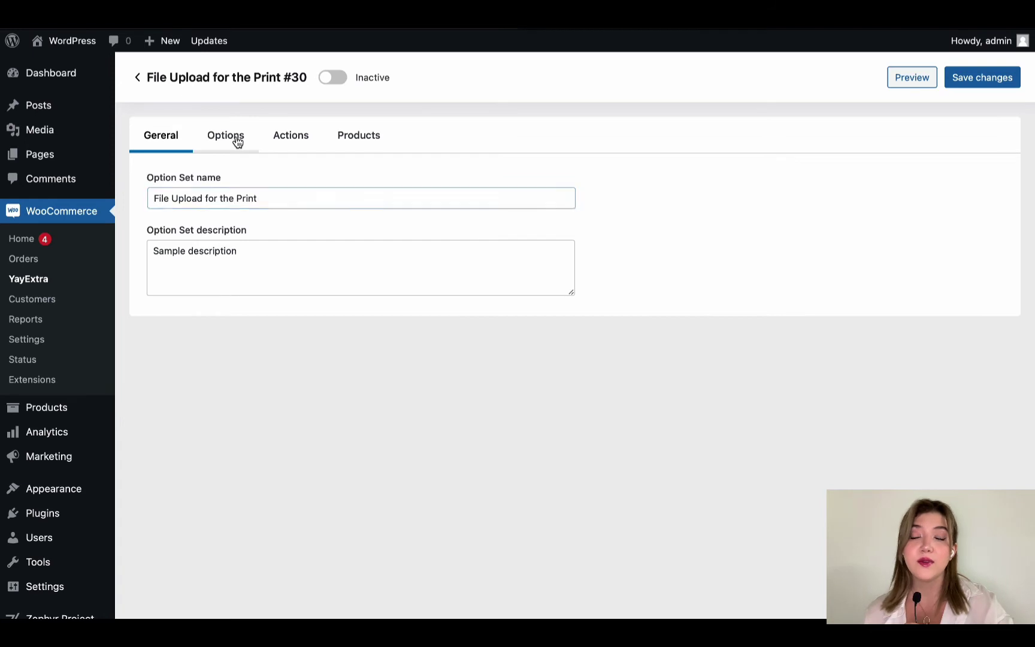
left_click(554, 250)
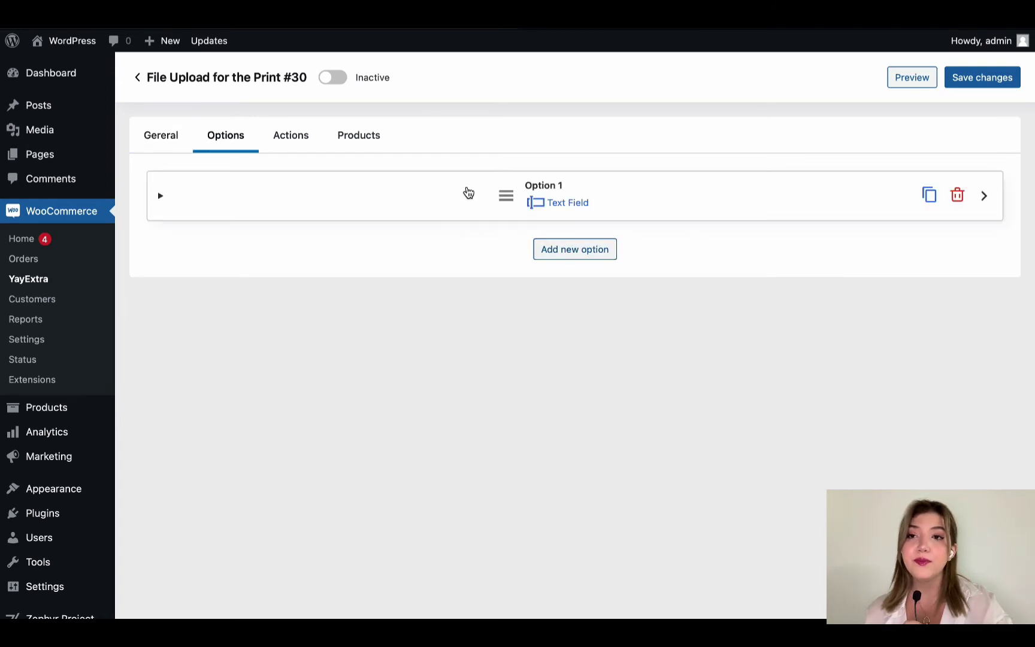
left_click(469, 192)
left_click(317, 264)
key("ctrl+a")
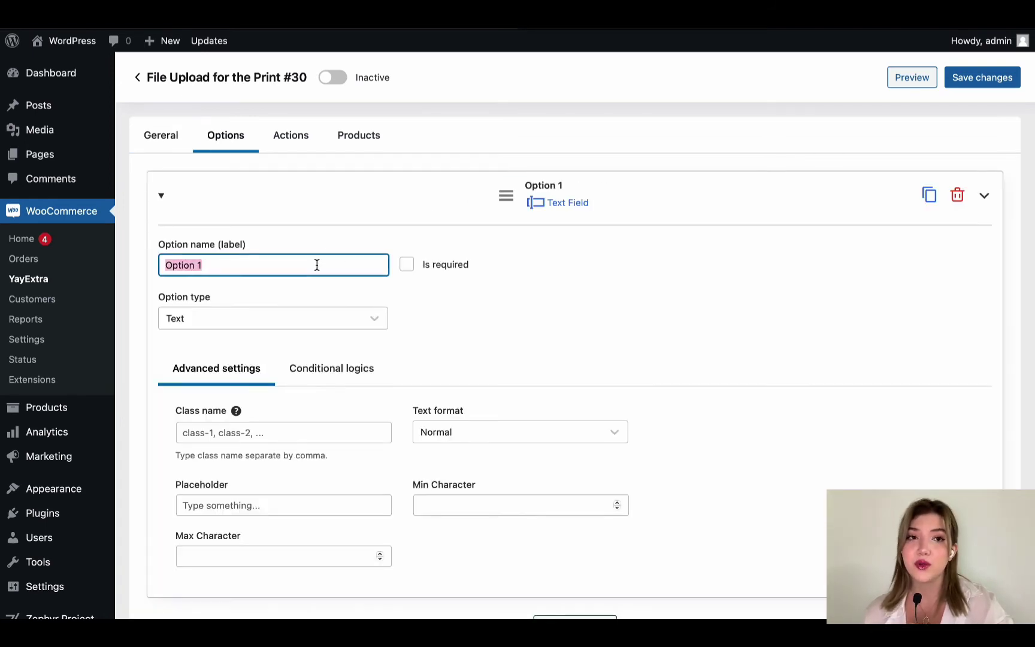
key("BackSpace")
type("Files")
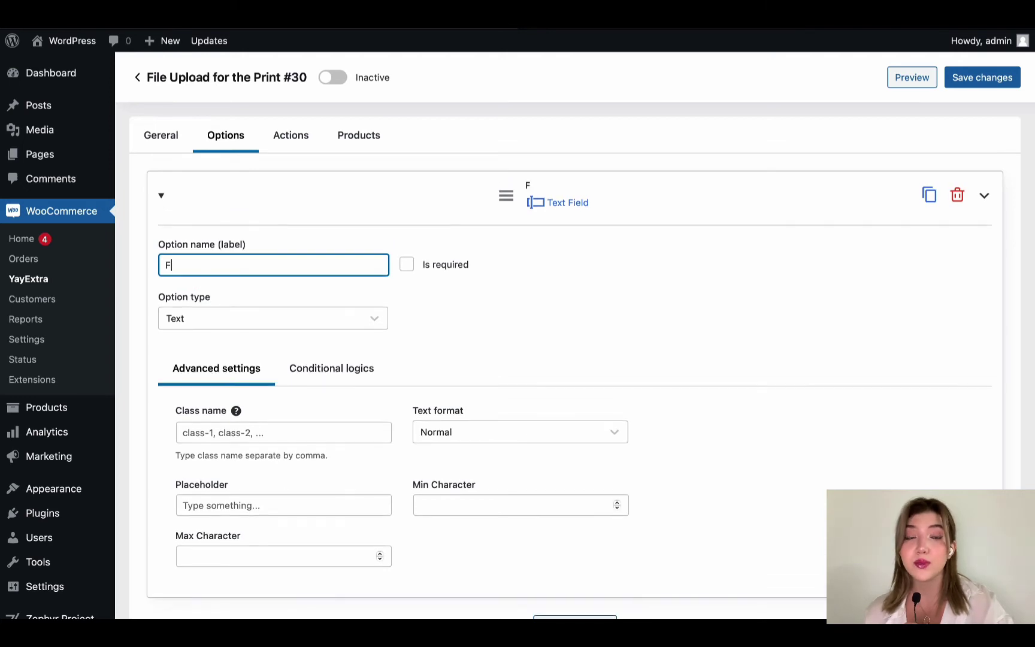
Make Files a File Upload field, check its conditional logic, and switch the set Active.
left_click(293, 325)
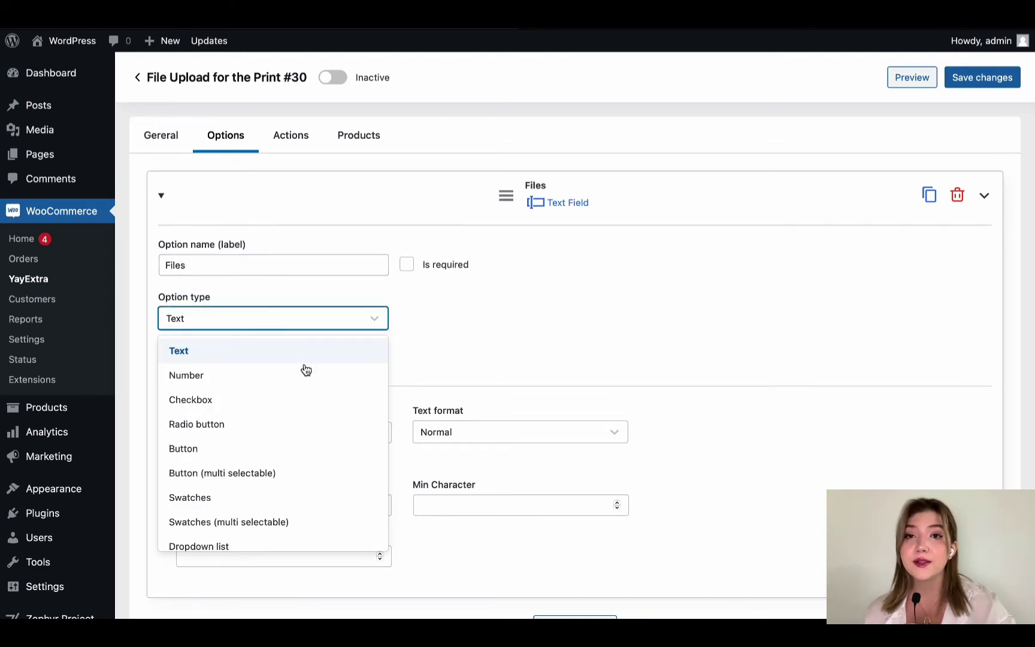
scroll(294, 434, "down", 3)
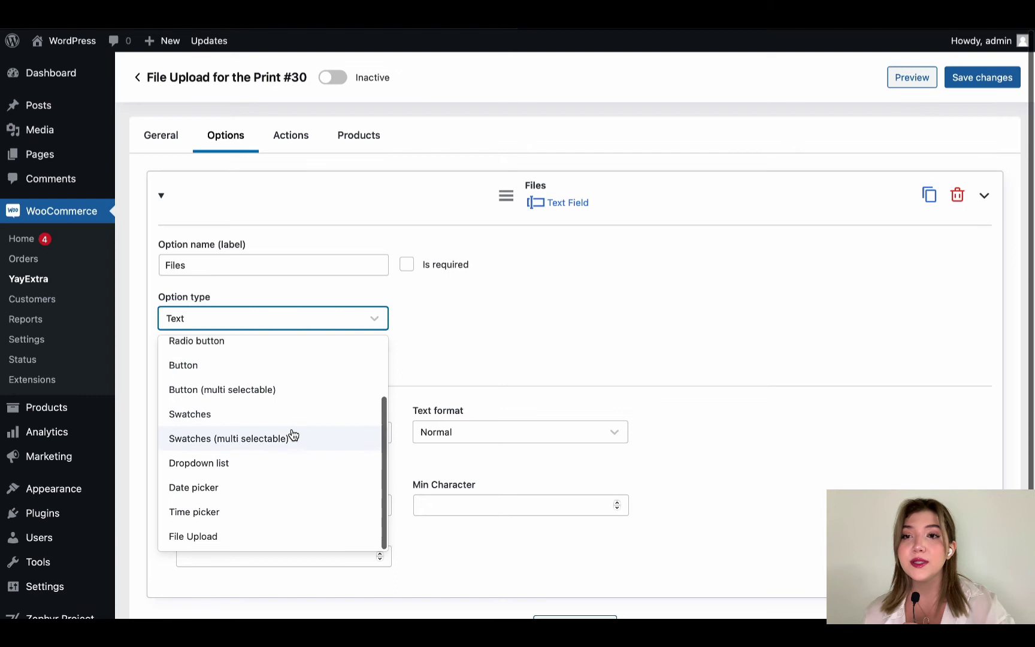
left_click(243, 538)
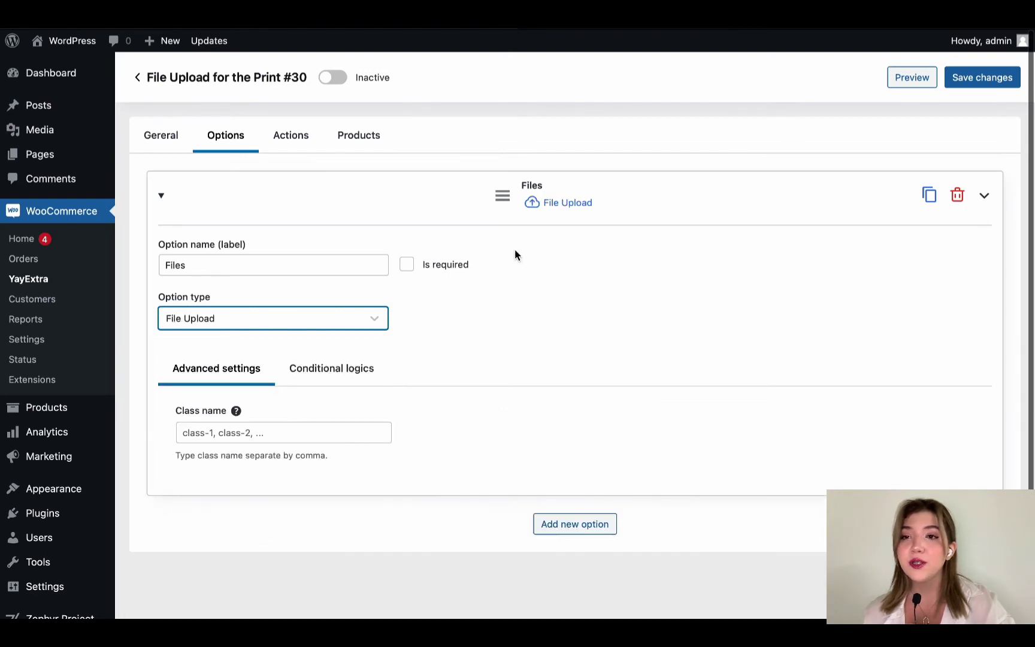
scroll(436, 274, "down", 1)
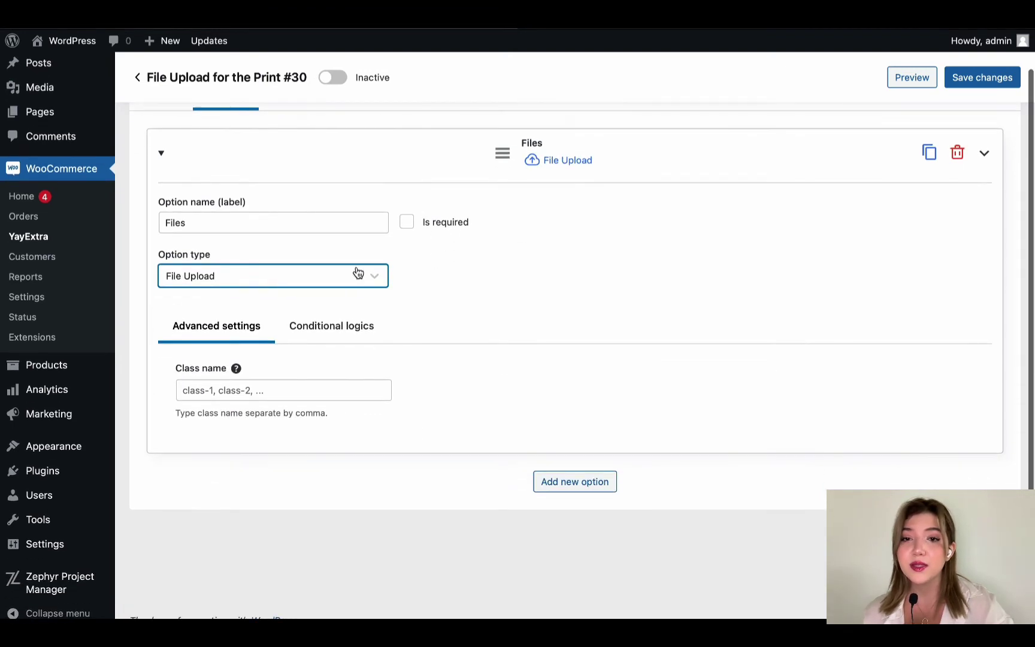
left_click(348, 326)
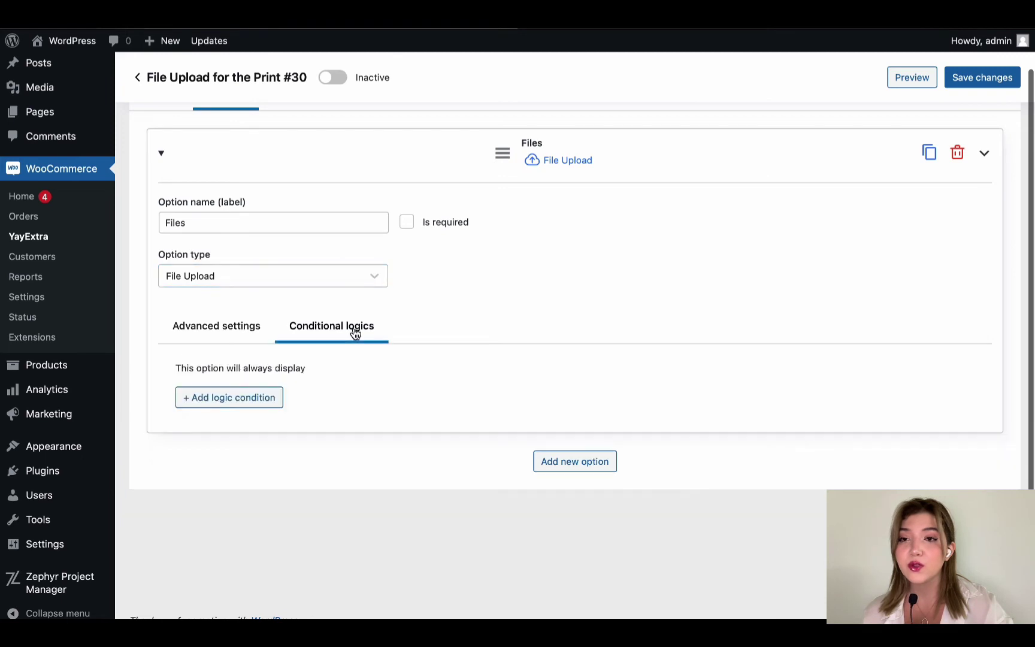
left_click(245, 327)
scroll(450, 207, "up", 1)
scroll(450, 204, "up", 1)
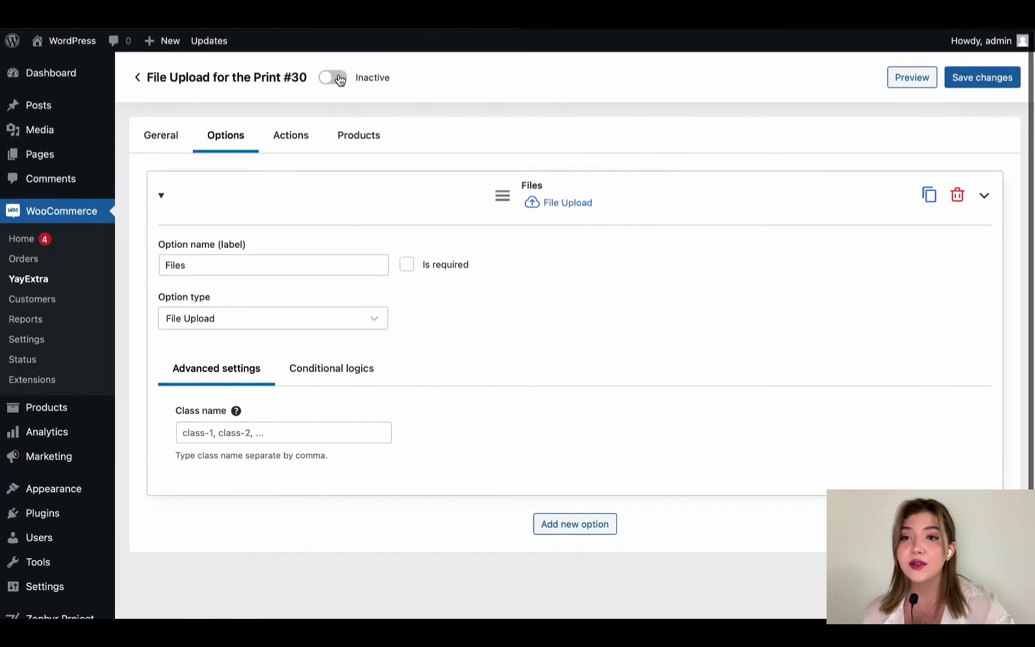
left_click(338, 79)
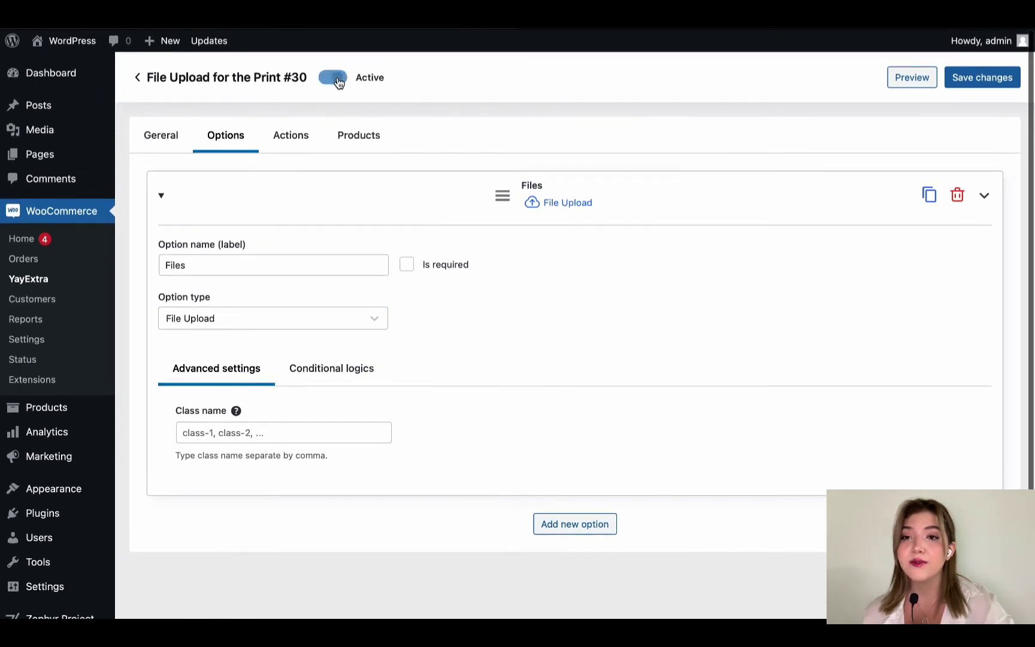
Save the set, try the Files upload field in the product preview, and return to Option Sets.
left_click(975, 81)
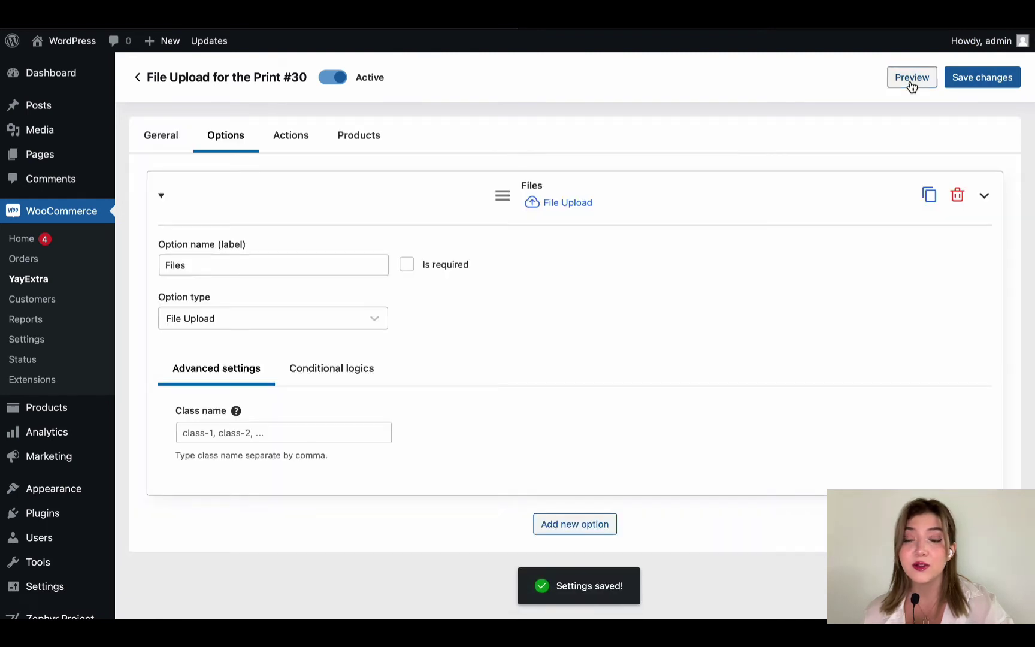
left_click(912, 84)
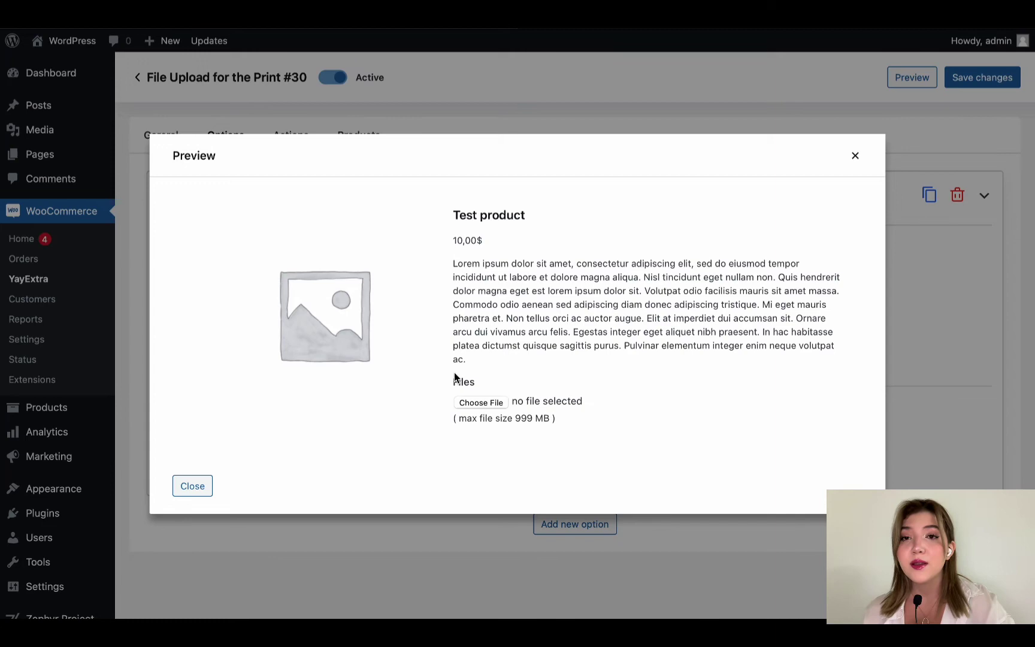
left_click(490, 404)
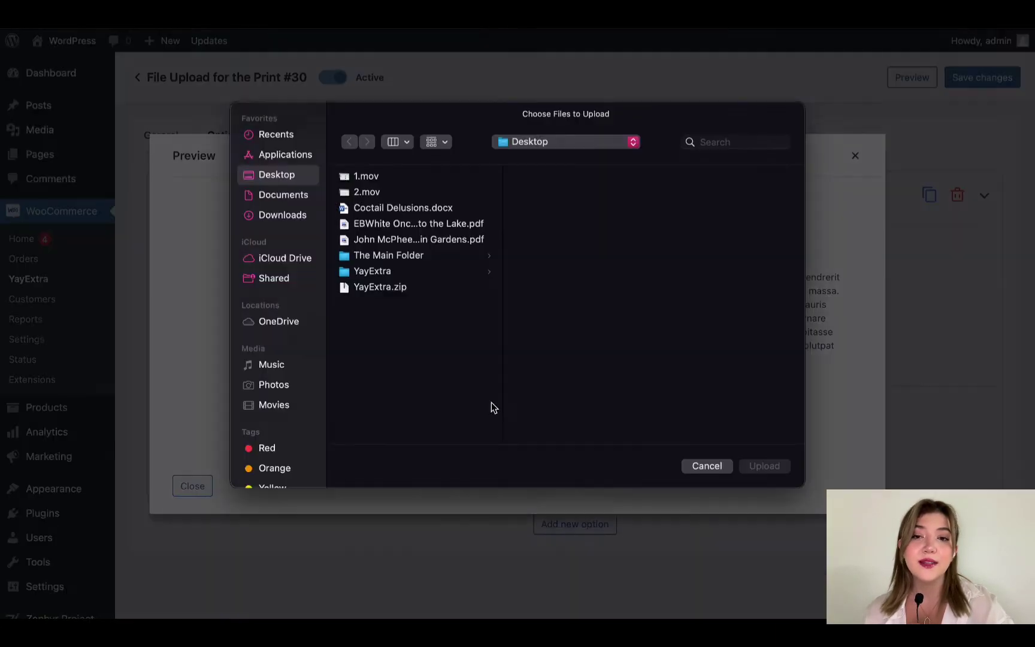
left_click(695, 464)
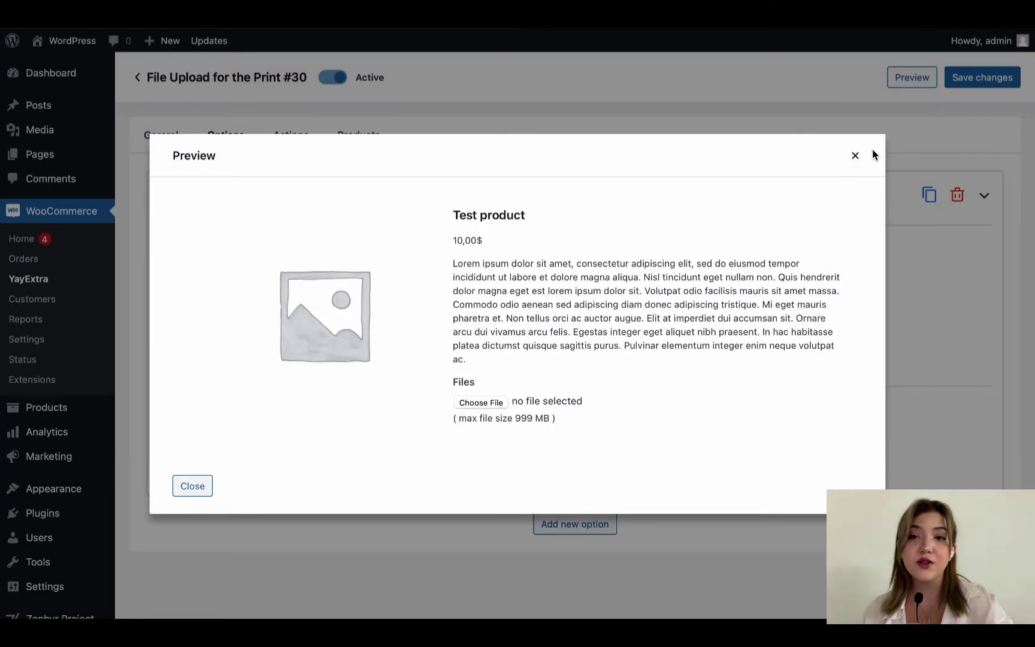
left_click(855, 155)
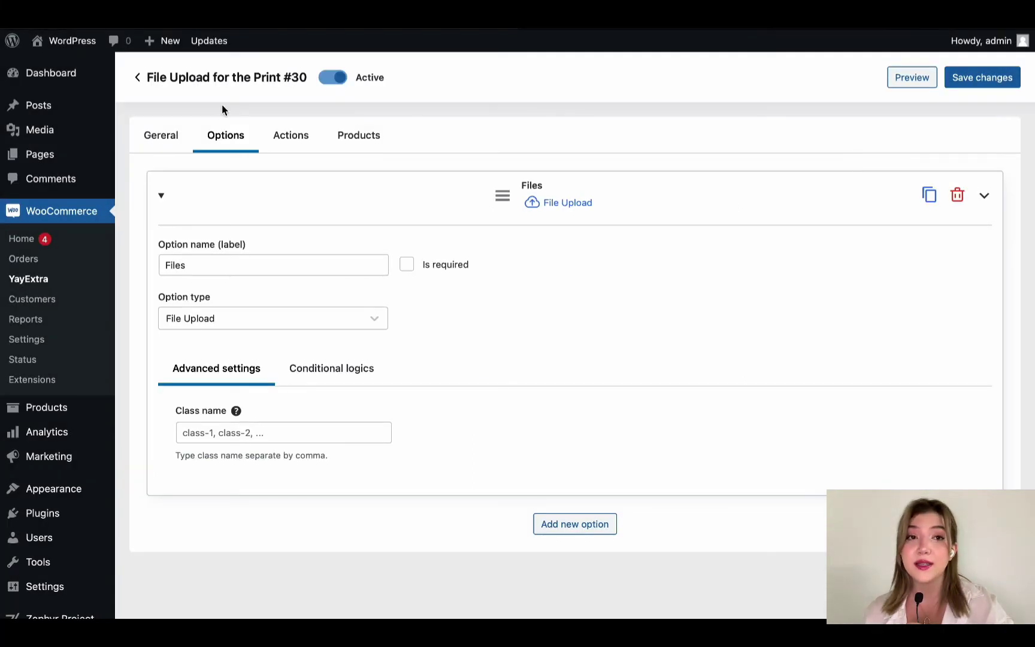
left_click(138, 78)
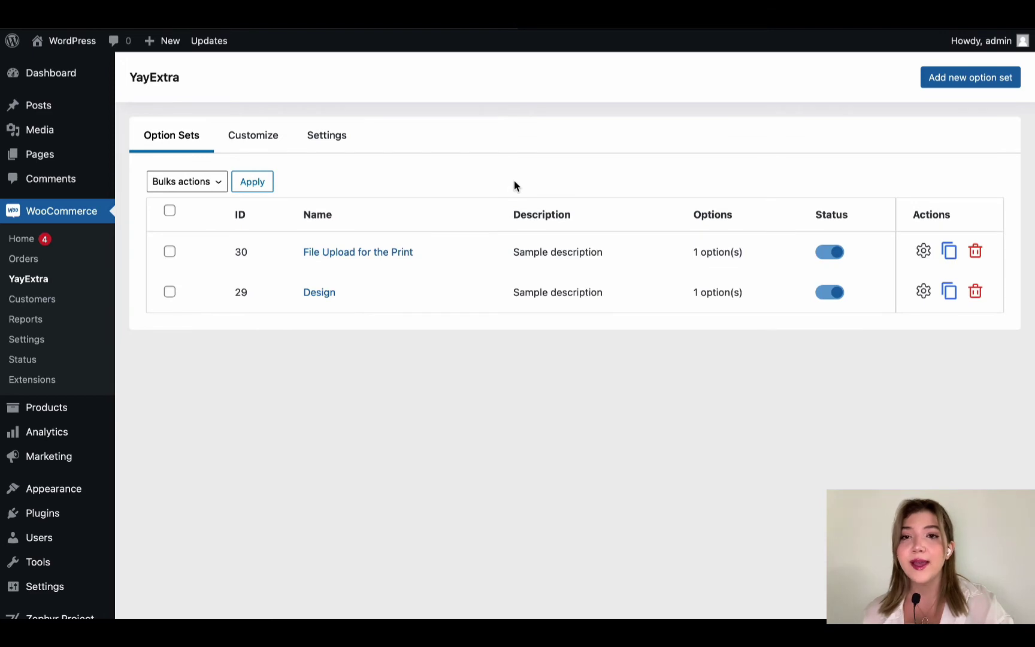
Create the new option set Sample Option Set #31 with Option 1 set to the Swatches type.
left_click(961, 73)
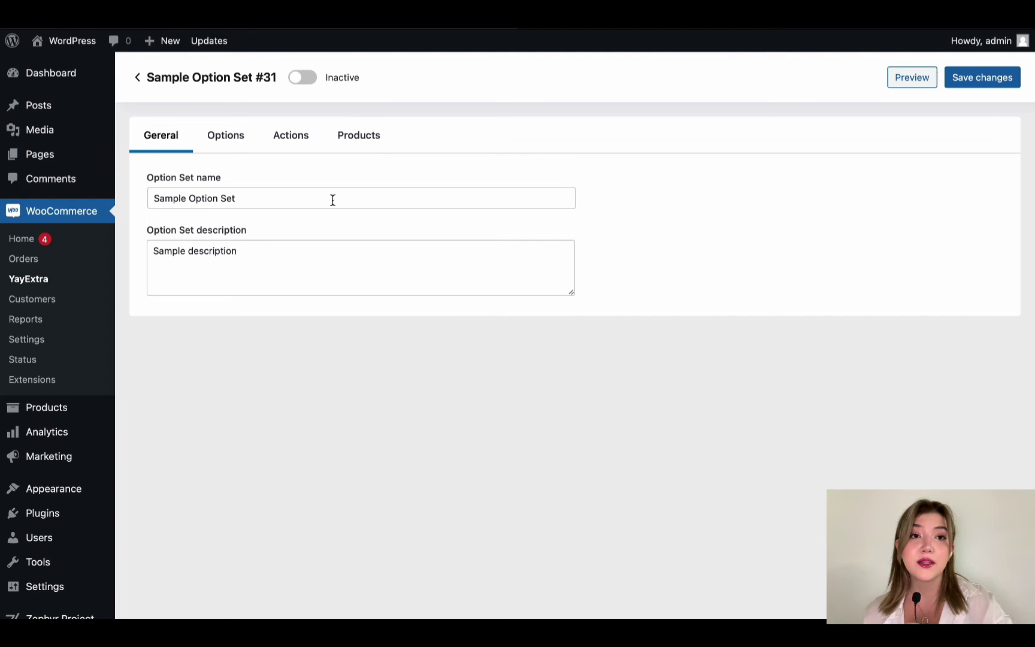
left_click(237, 143)
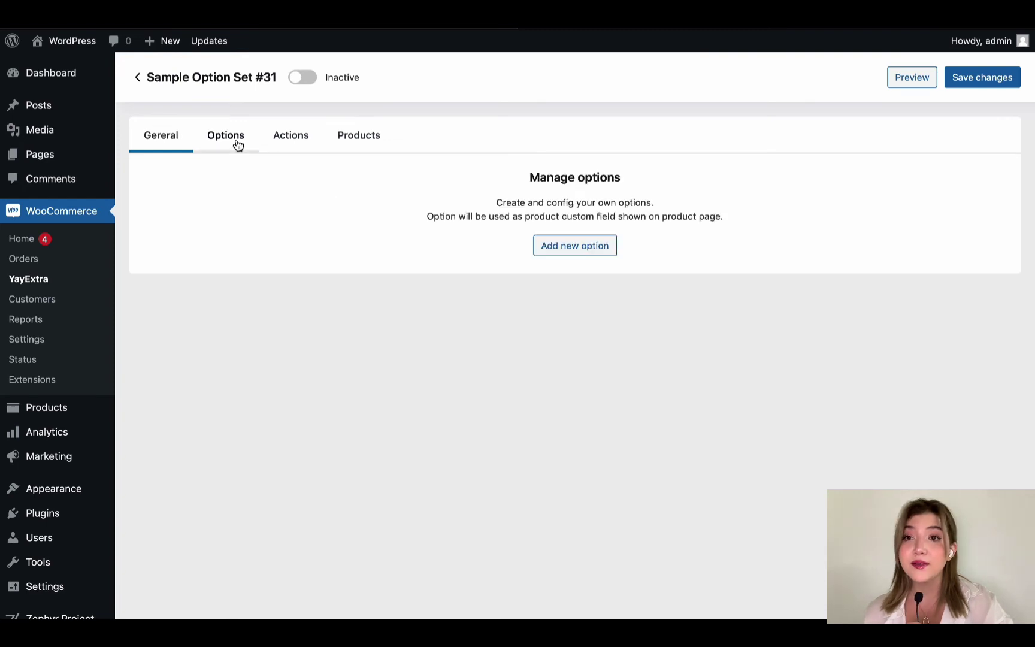
left_click(575, 252)
left_click(517, 185)
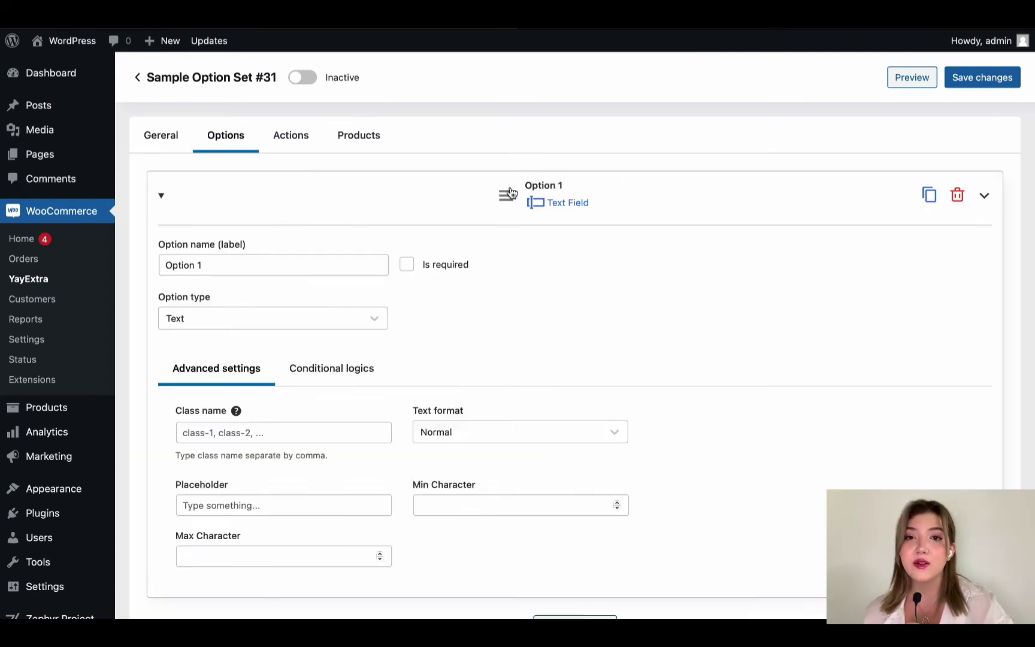
scroll(353, 429, "down", 1)
left_click(292, 285)
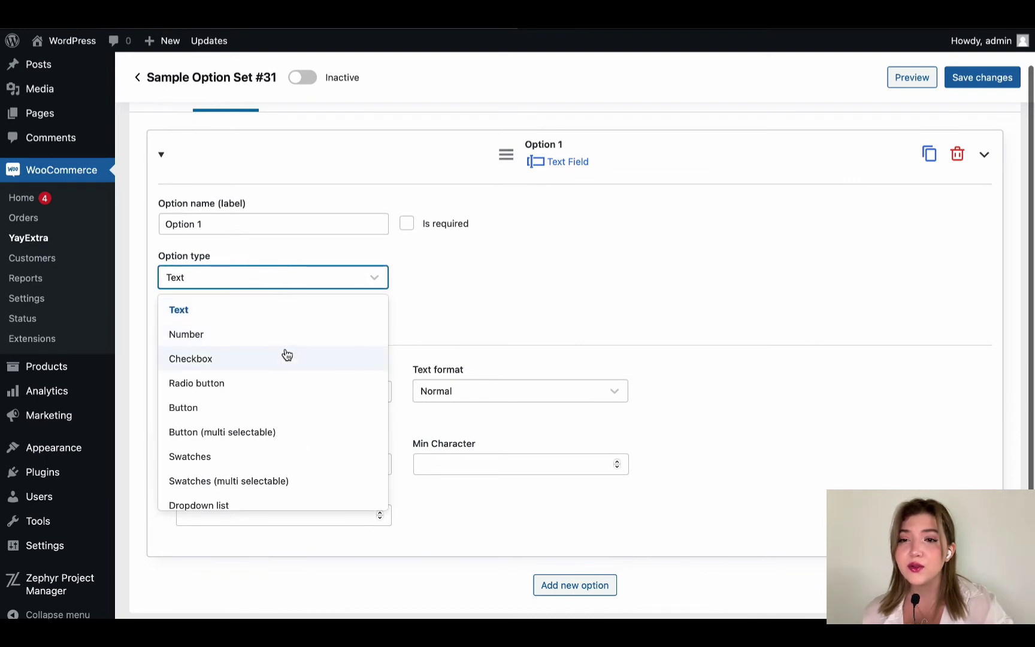
scroll(287, 386, "down", 1)
scroll(286, 386, "down", 3)
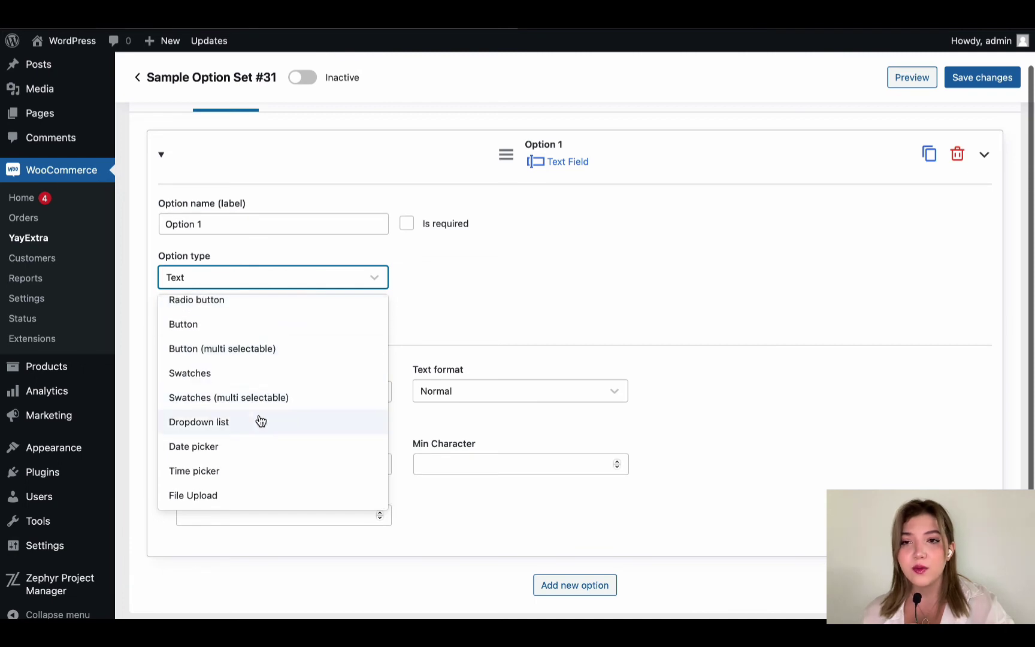
left_click(275, 378)
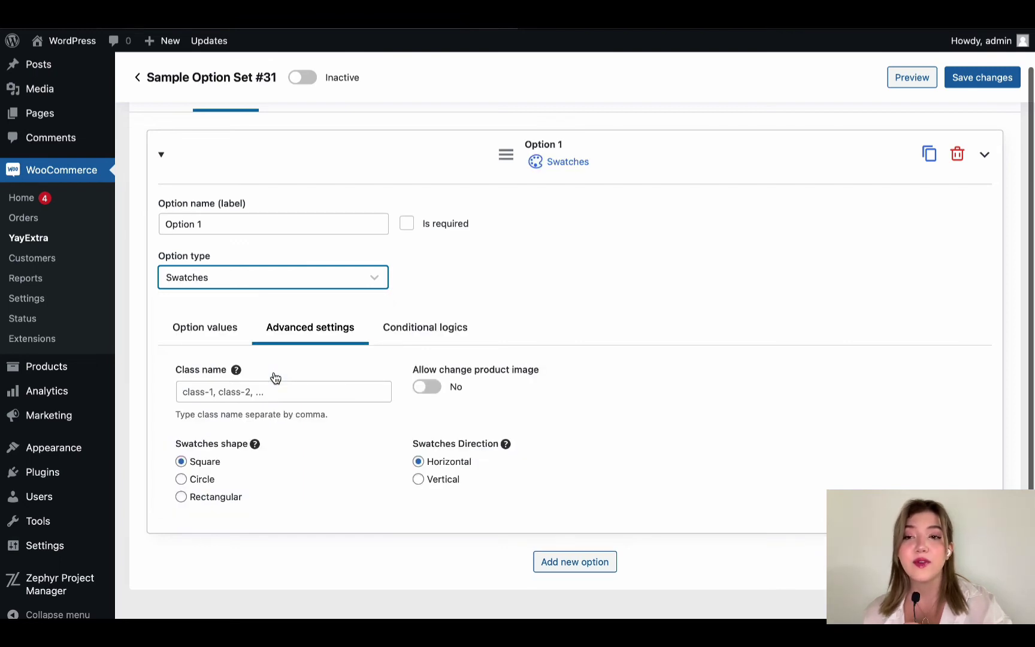
left_click(557, 165)
Add three swatch values to Option 1, making the first one the default.
left_click(557, 165)
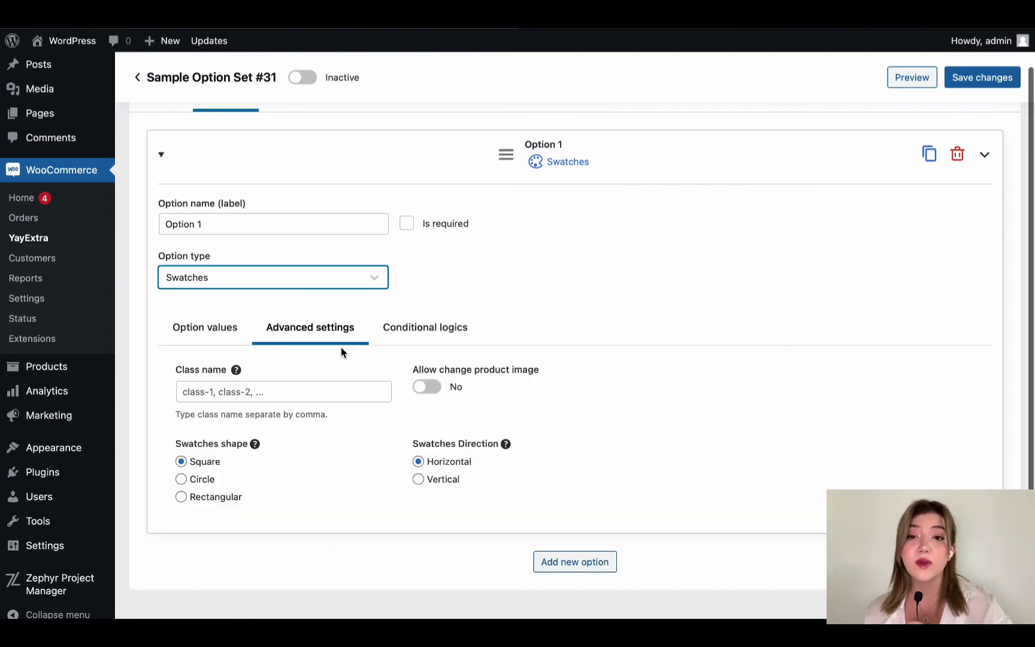
left_click(219, 329)
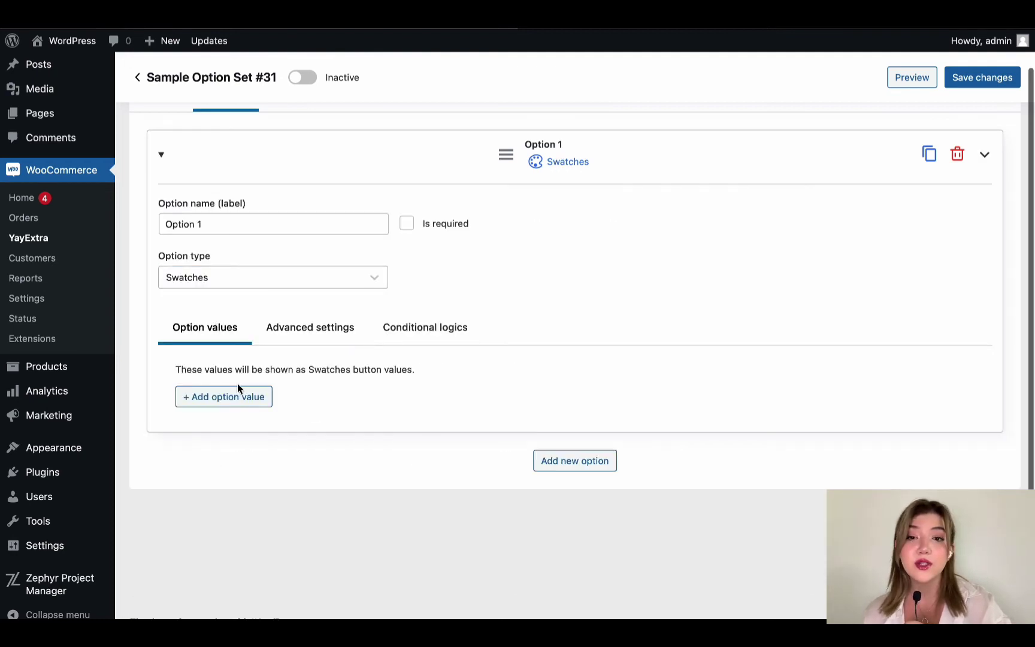
left_click(237, 388)
scroll(240, 393, "down", 1)
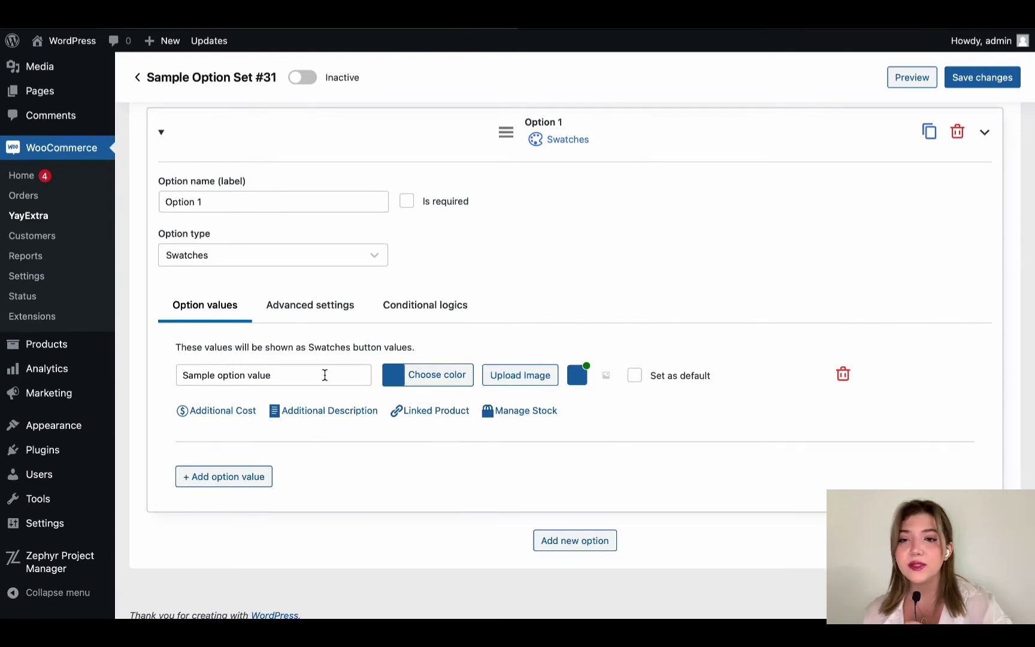
left_click(636, 377)
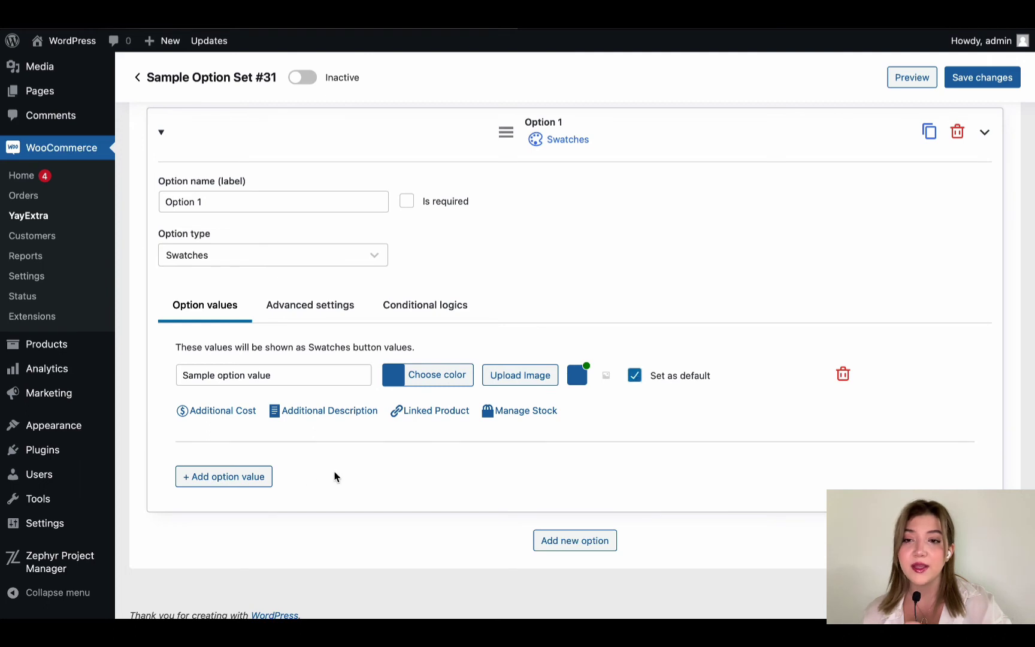
left_click(256, 480)
scroll(286, 470, "down", 1)
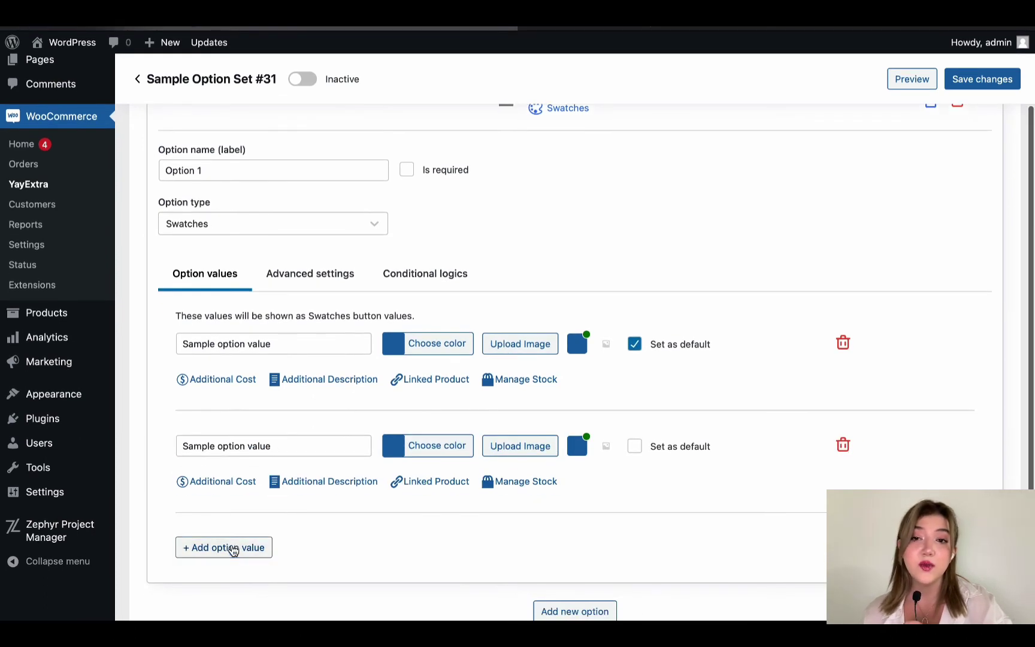
left_click(234, 548)
Colour the second swatch pink and the third grey ACBBC7.
left_click(396, 450)
left_click(497, 586)
left_click(472, 508)
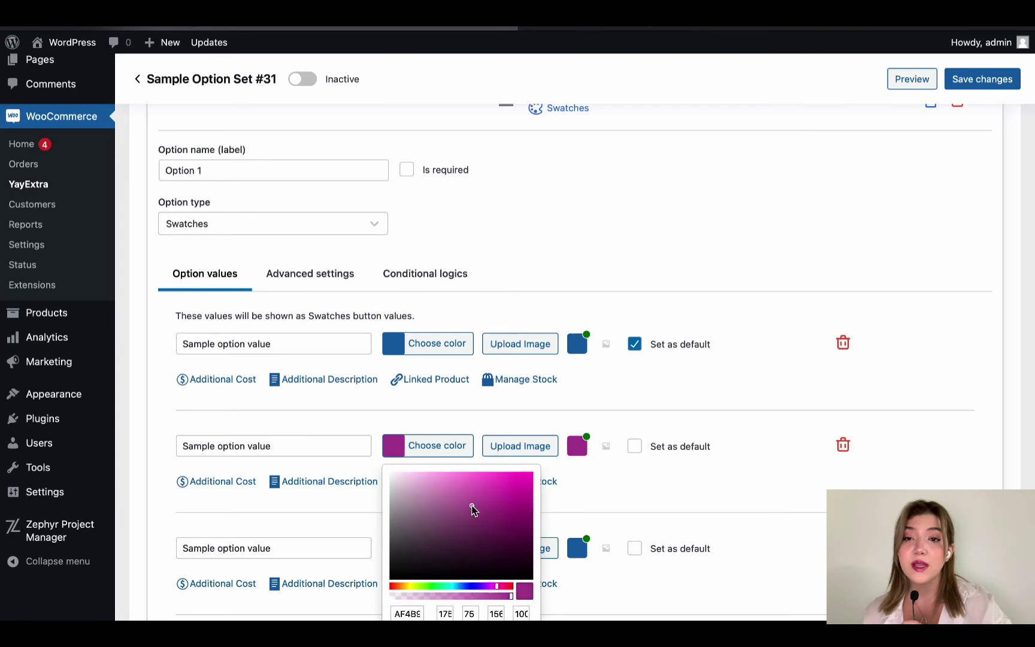
left_click(658, 502)
scroll(658, 501, "down", 4)
left_click(428, 424)
left_click(410, 474)
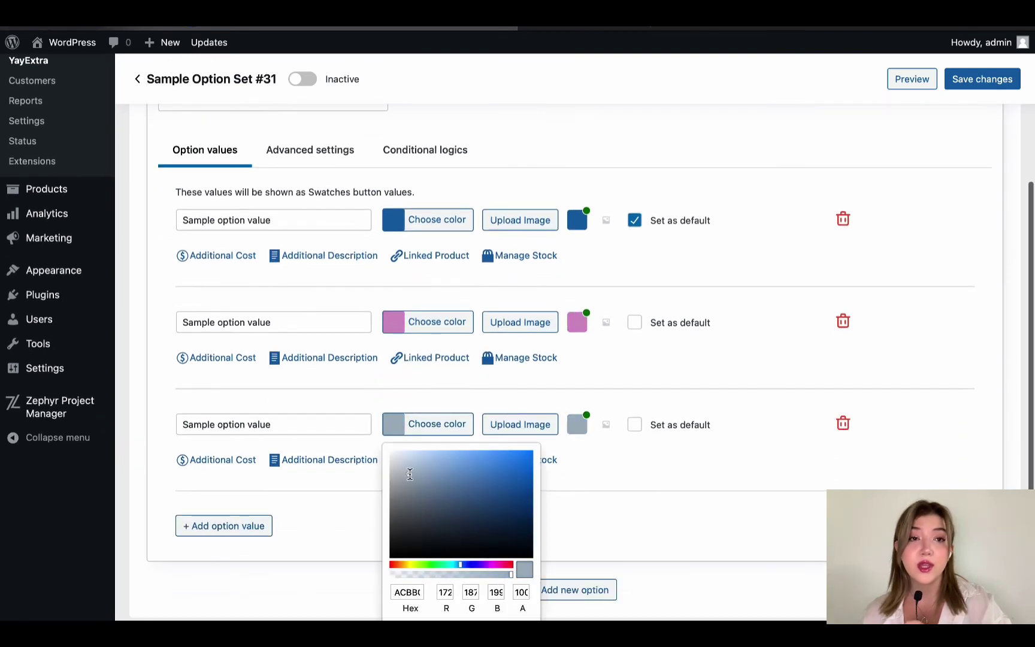
left_click(645, 471)
Name the swatches Blue, Pink and Gray and save the option set.
triple_click(246, 220)
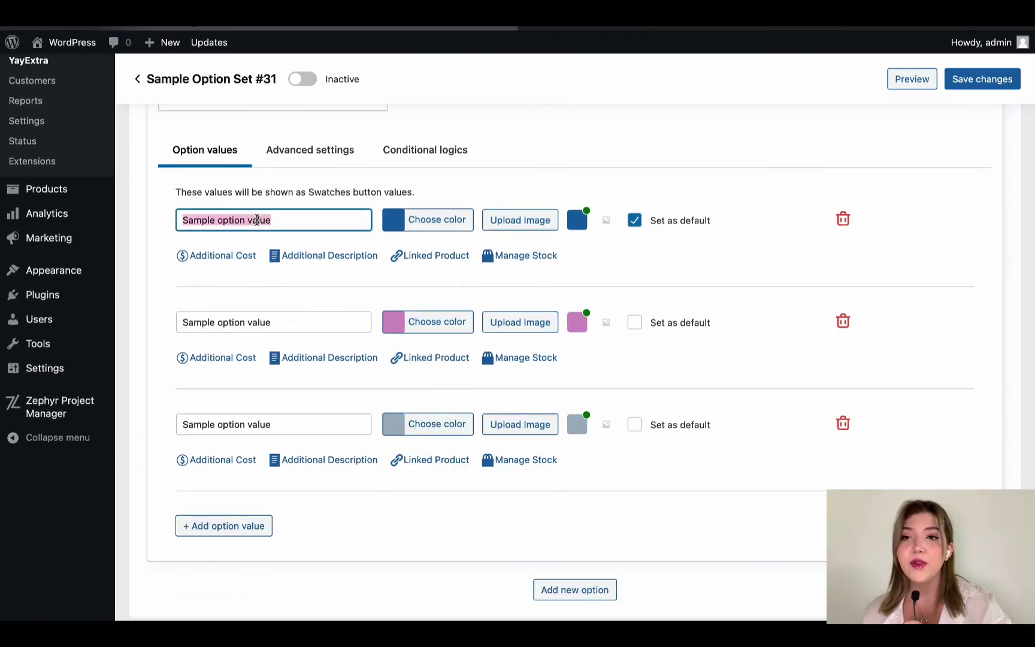
type("Blue")
triple_click(247, 322)
key("BackSpace")
type("Pink")
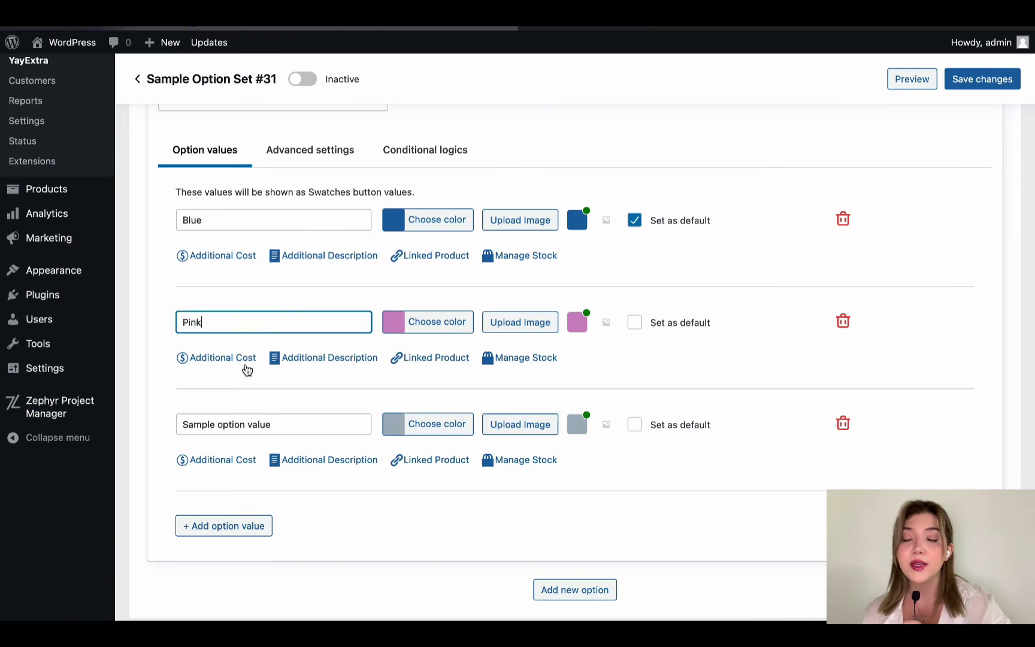
triple_click(257, 424)
type("Gray")
left_click(769, 144)
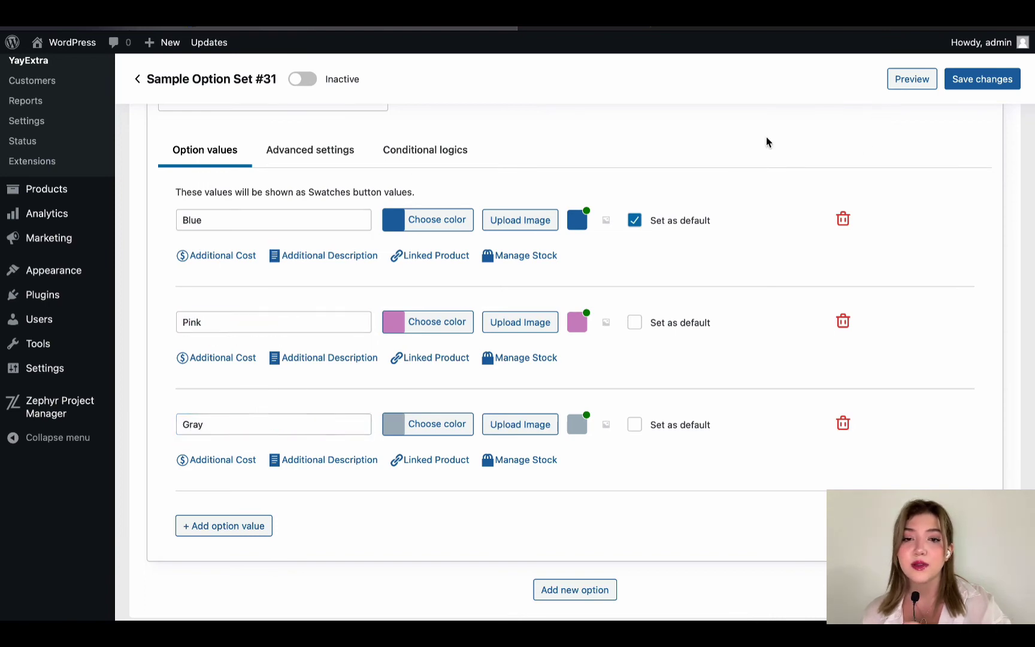
scroll(767, 144, "up", 5)
left_click(1002, 86)
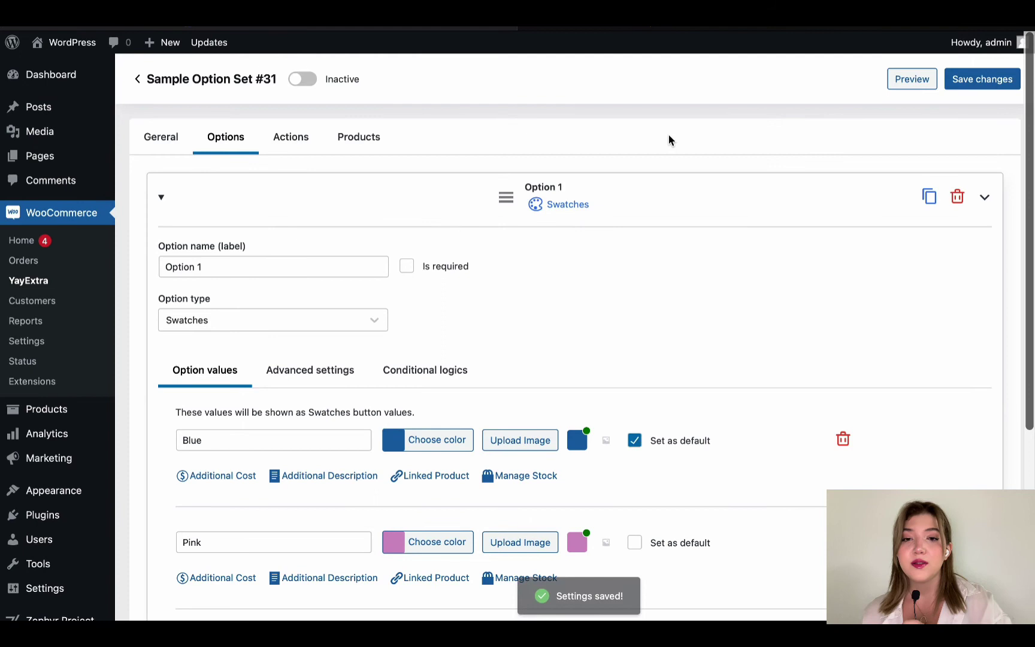
Save the now-active Sample Option Set #31 and go back to the option sets list.
left_click(983, 84)
left_click(138, 79)
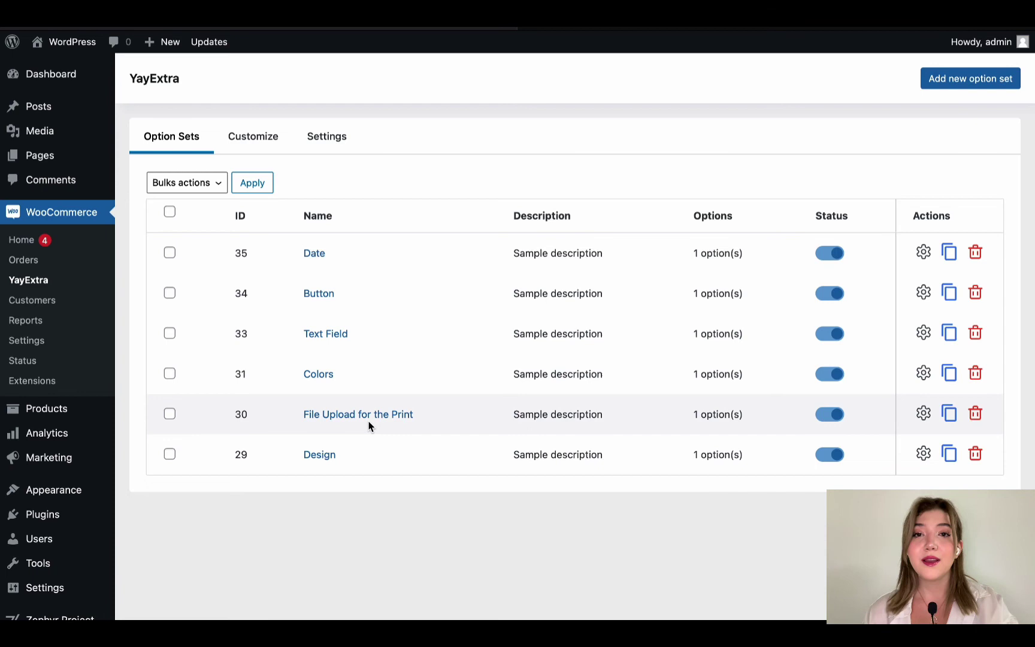
mouse_move(92, 412)
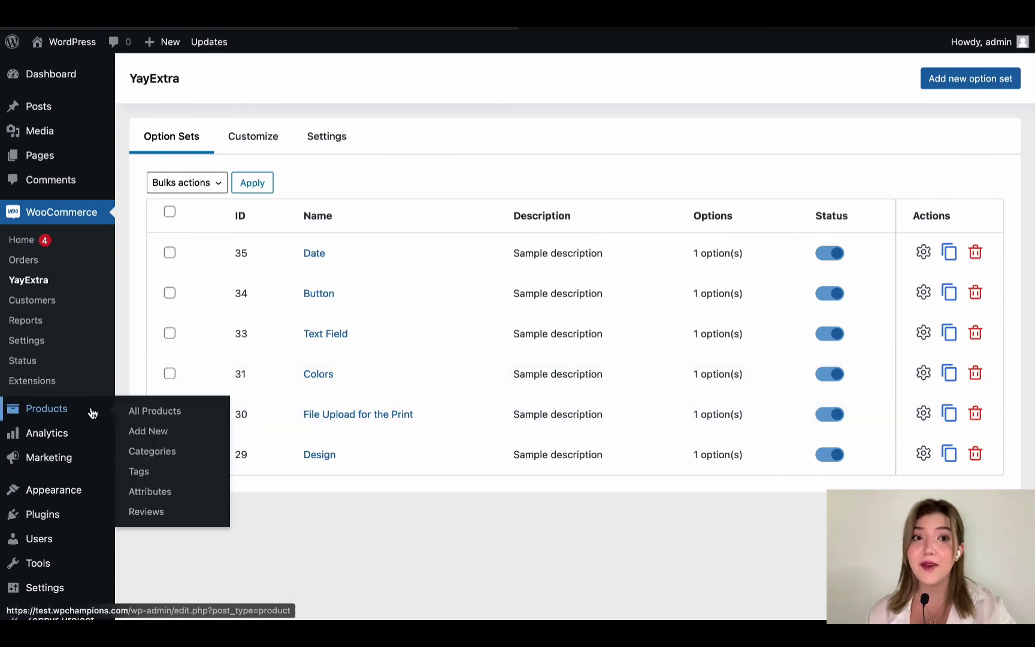
Open the T-shirt product page from All Products and try the Pink, Gray and Blue swatches.
left_click(152, 412)
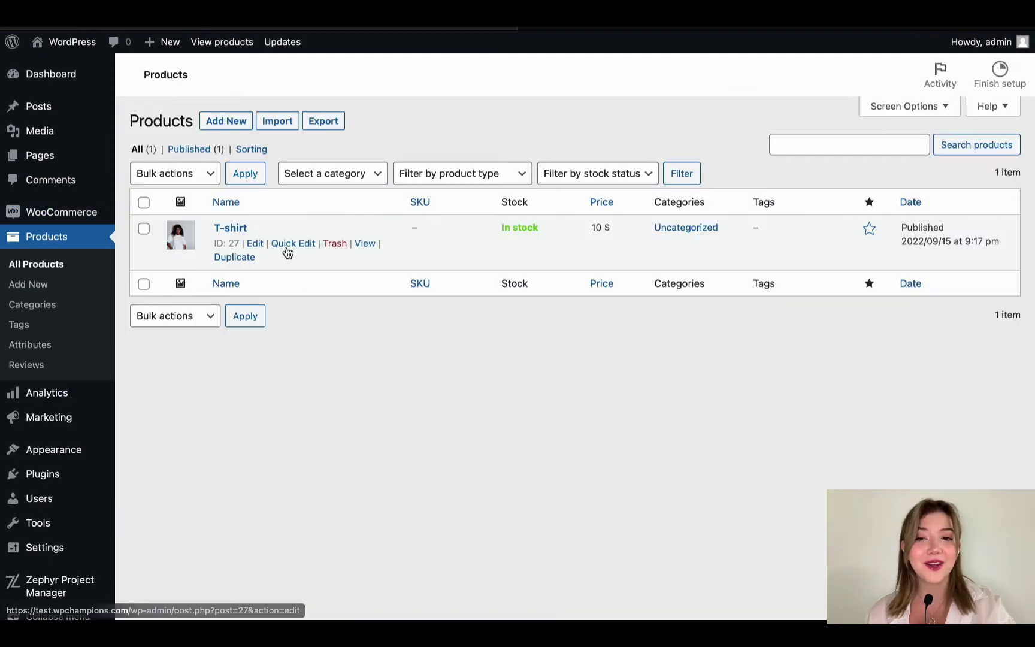
left_click(363, 250)
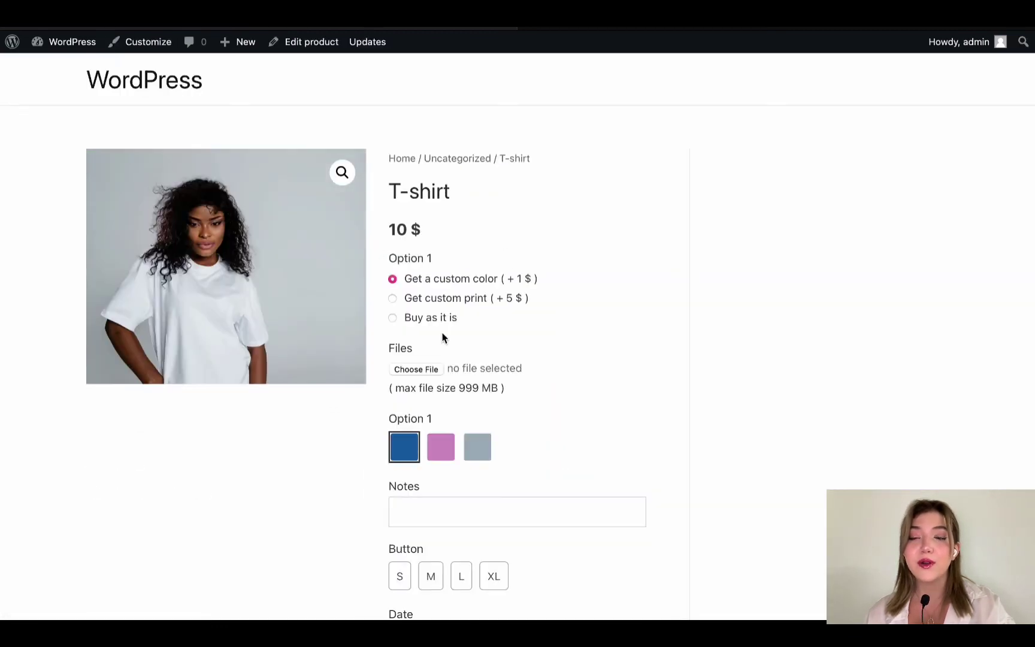
left_click(441, 455)
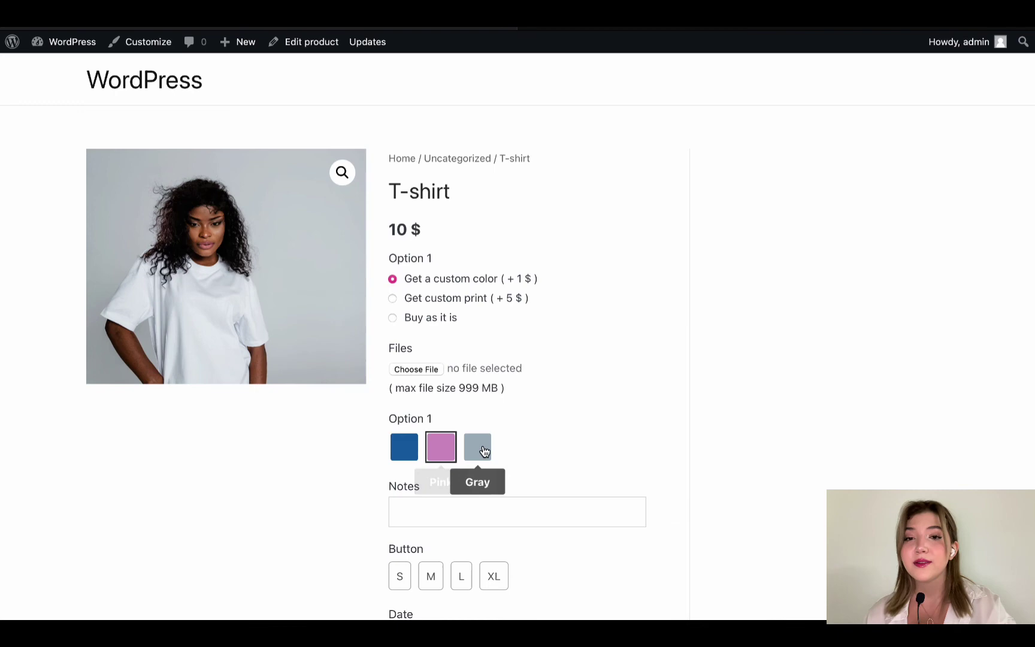
left_click(478, 451)
left_click(411, 453)
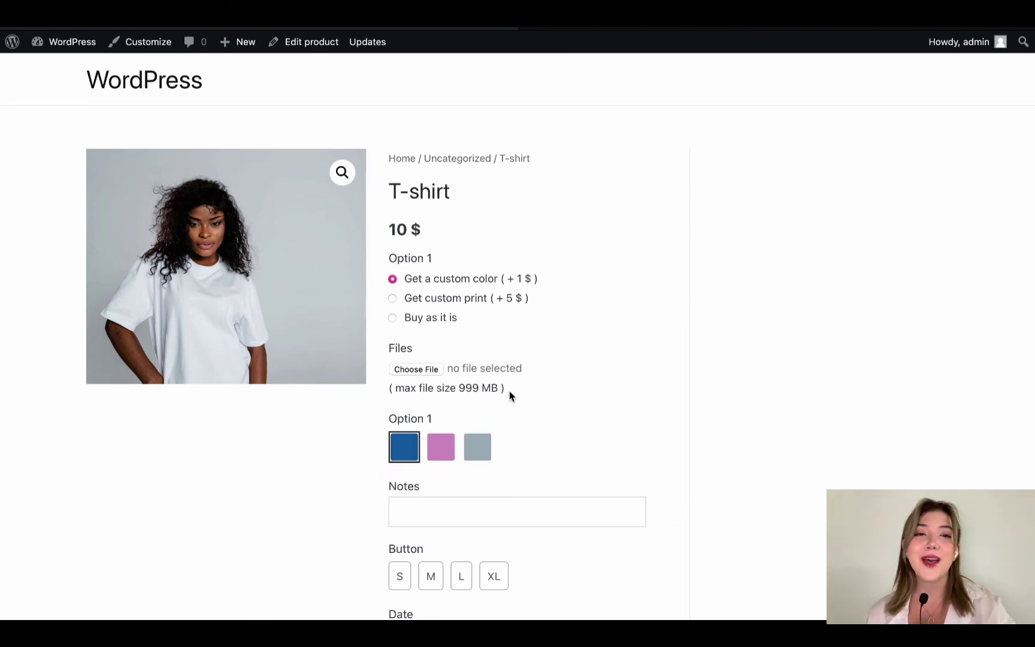
Try the file upload without uploading, then choose Get custom print, raising the total to 15 $.
left_click(436, 372)
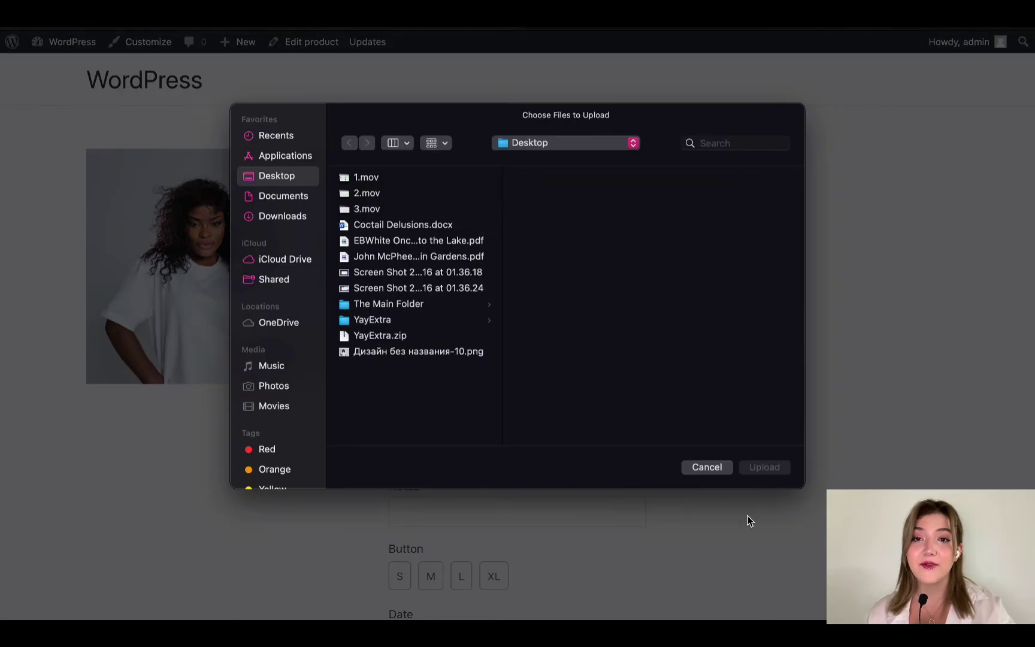
left_click(708, 468)
left_click(491, 303)
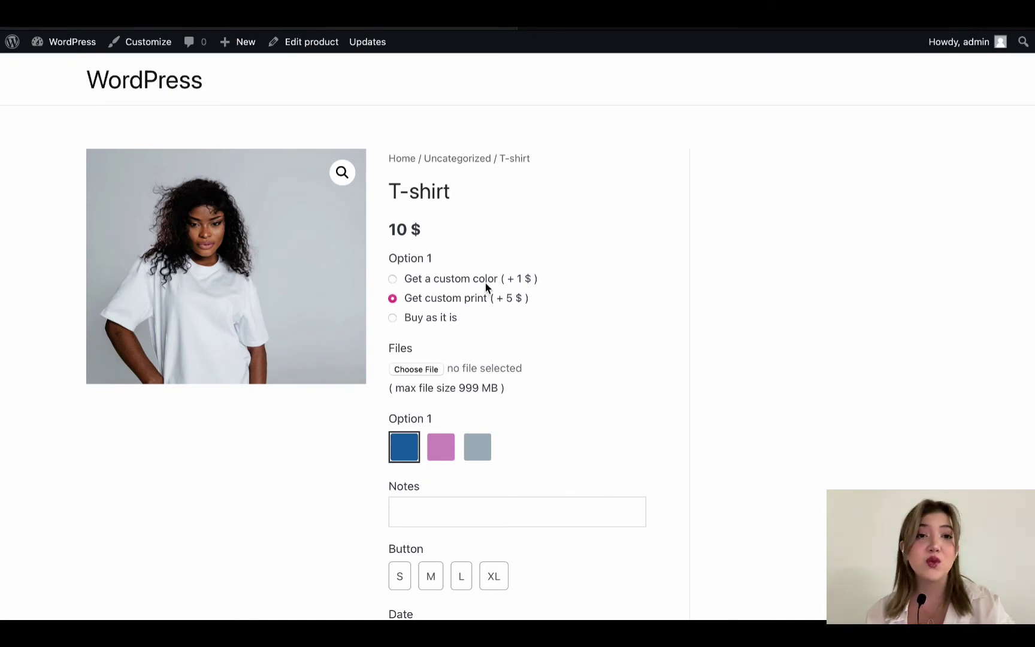
scroll(486, 284, "down", 3)
scroll(485, 283, "down", 3)
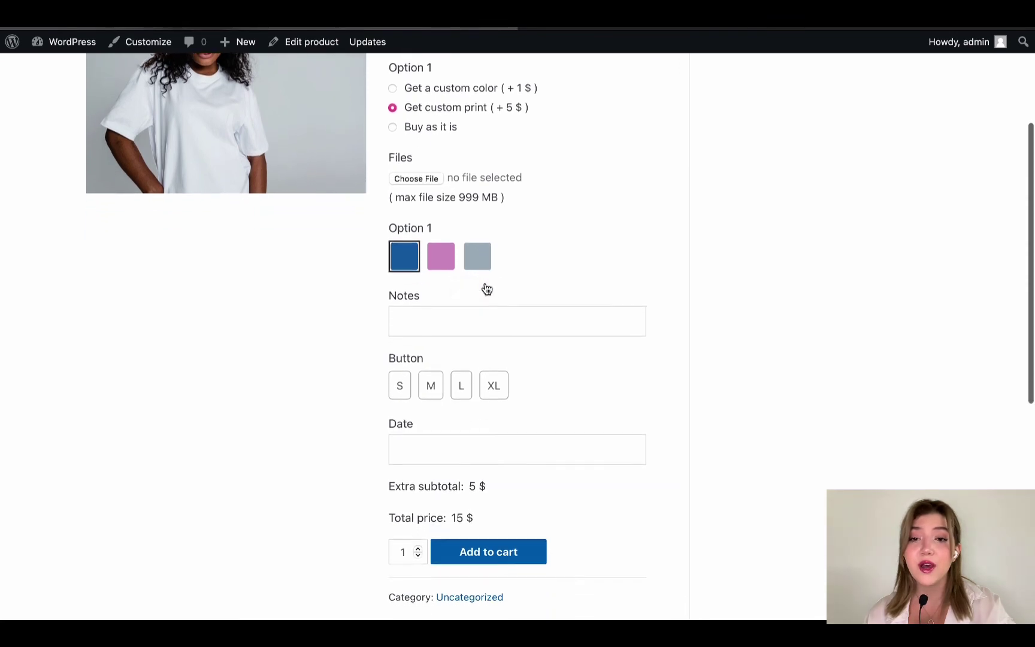
scroll(487, 290, "up", 2)
scroll(479, 221, "down", 2)
scroll(479, 203, "up", 2)
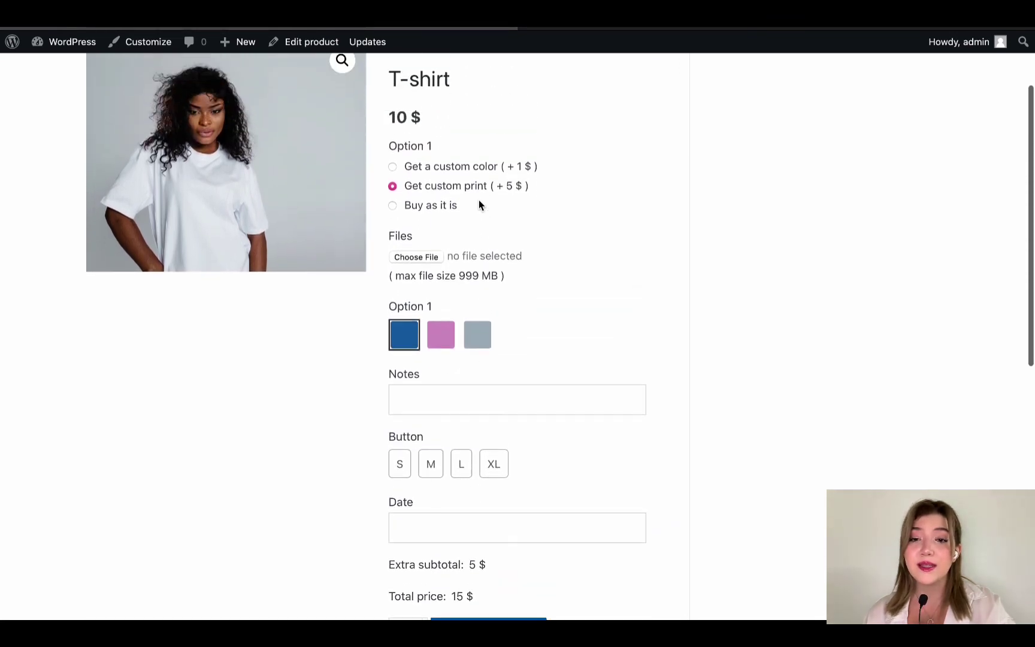
scroll(458, 190, "down", 2)
scroll(458, 190, "down", 10)
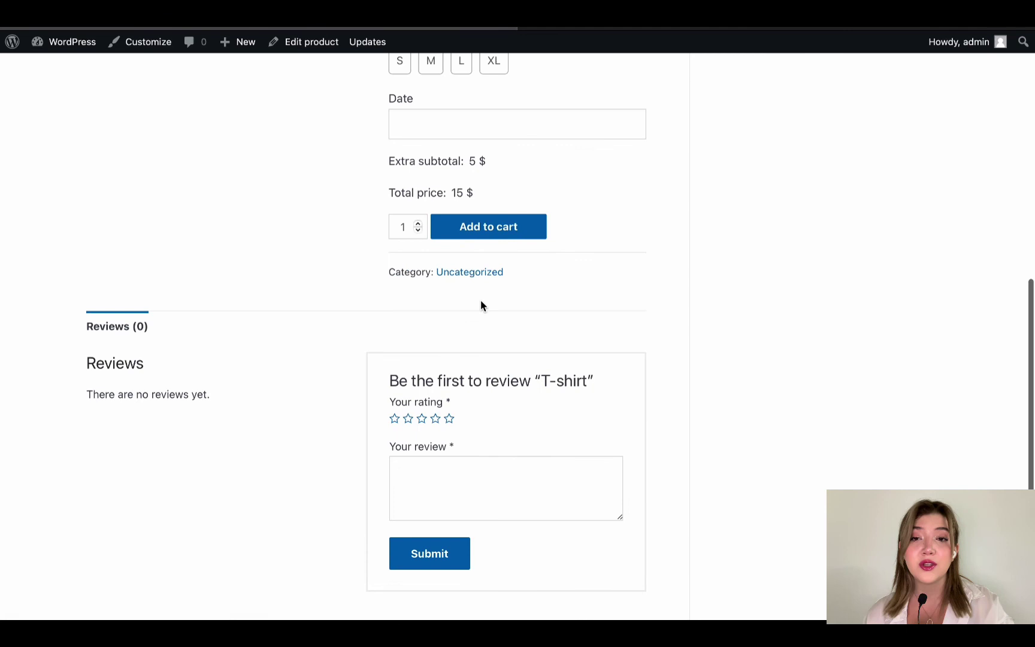
scroll(467, 183, "up", 4)
scroll(446, 196, "up", 10)
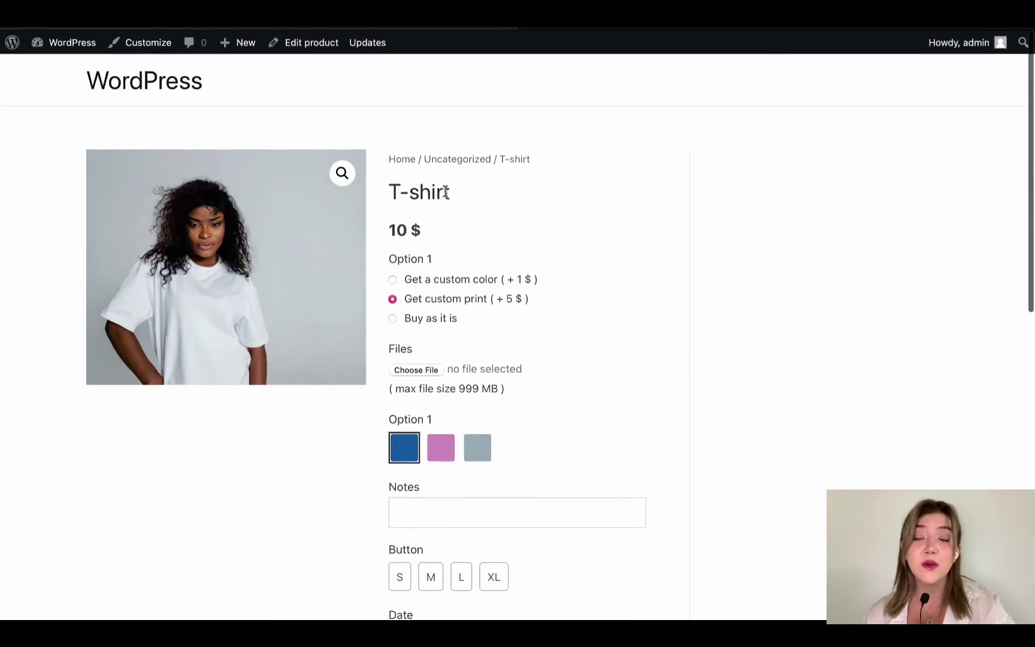
Switch from Get a custom color to Buy as it is and click into the Notes field.
left_click(450, 277)
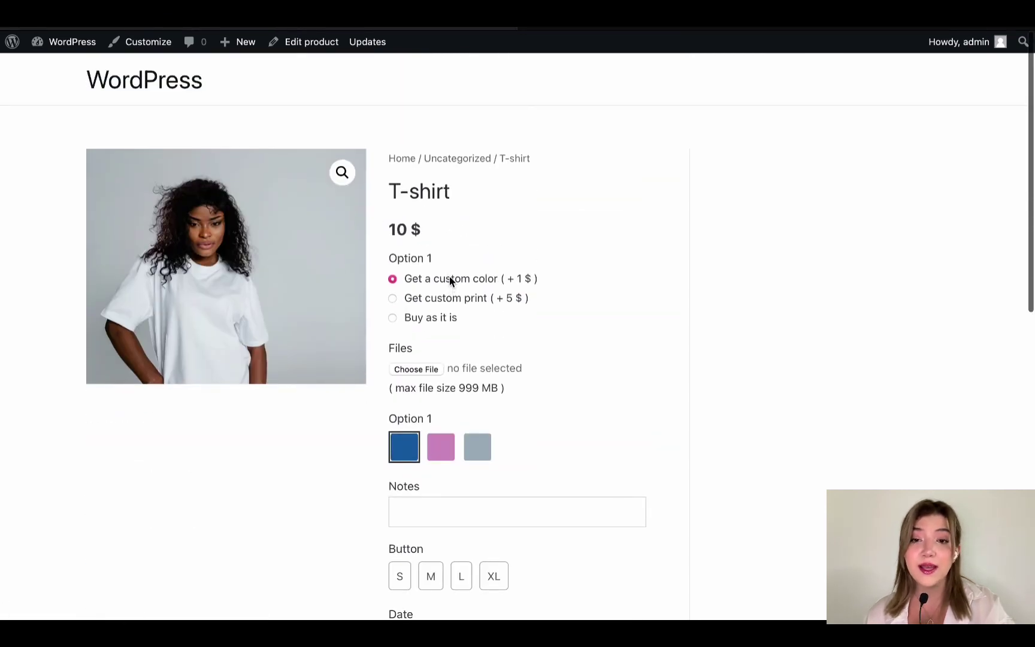
scroll(628, 372, "down", 10)
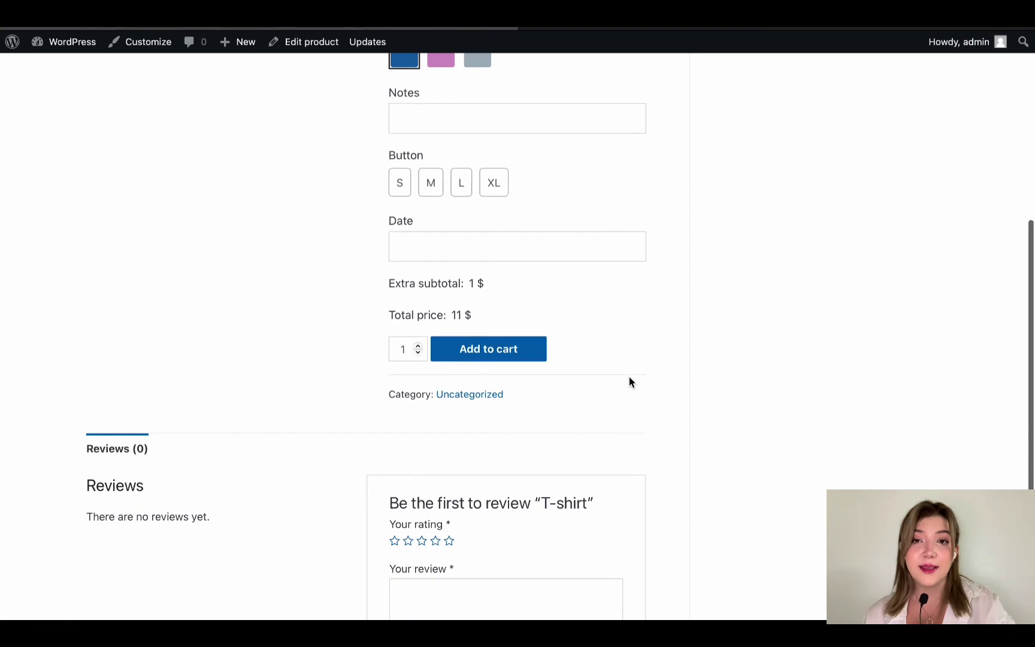
scroll(583, 371, "up", 4)
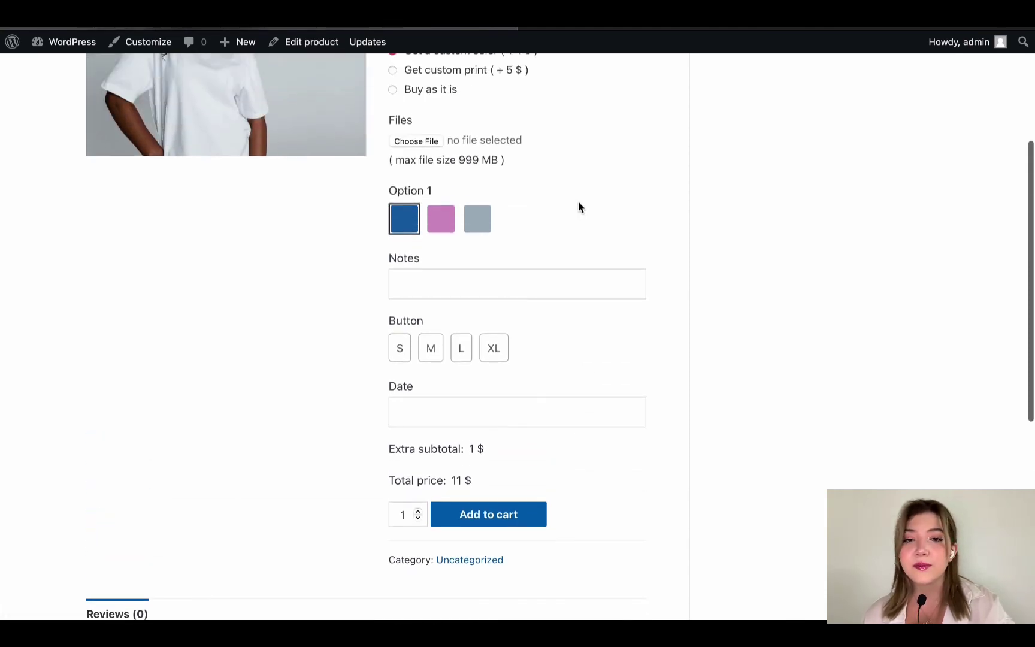
scroll(412, 176, "up", 3)
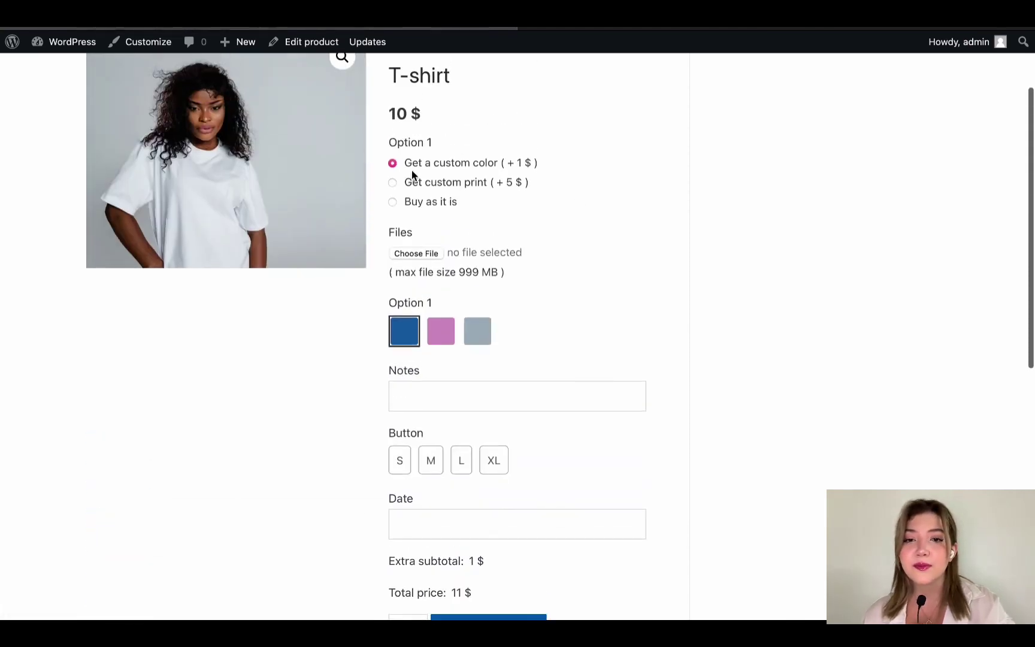
left_click(429, 202)
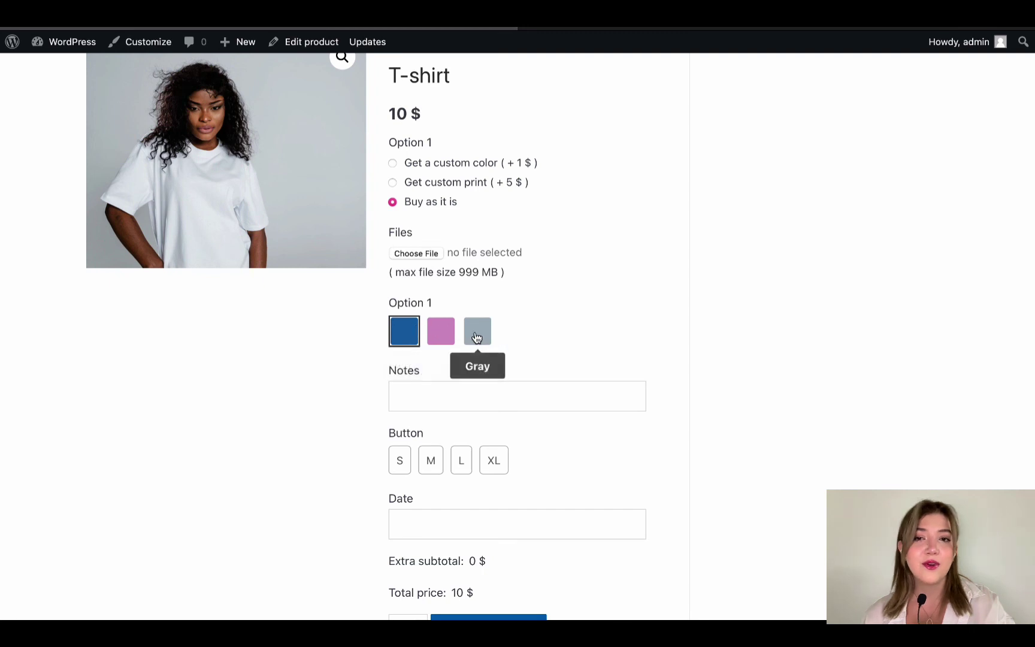
scroll(362, 388, "down", 1)
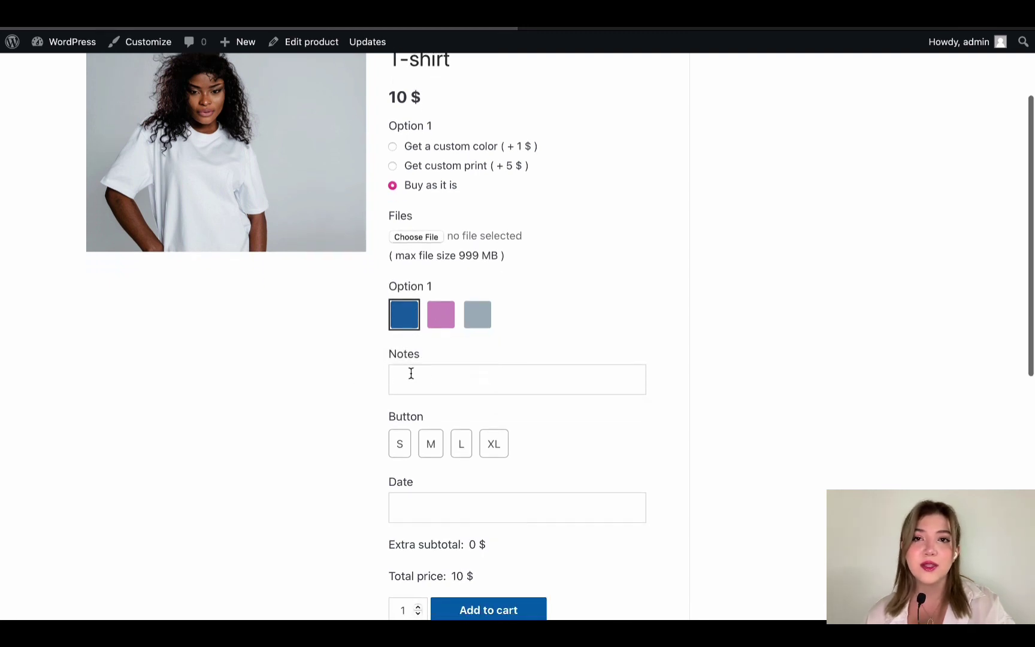
left_click(429, 377)
Choose size M and set the date to September 16, 2022.
scroll(430, 376, "down", 3)
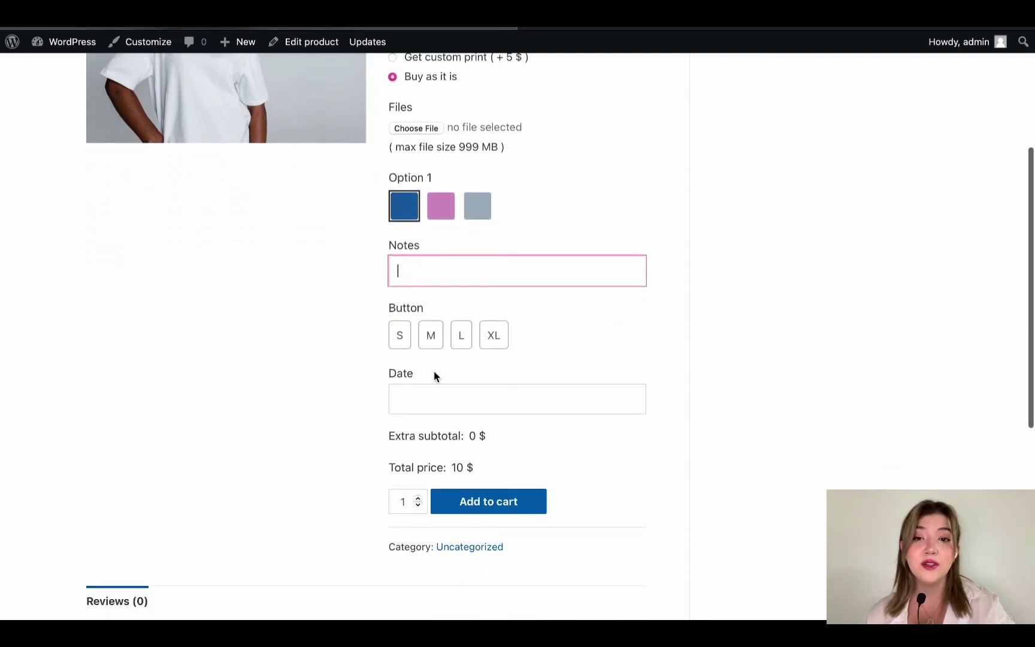
left_click(431, 335)
left_click(497, 403)
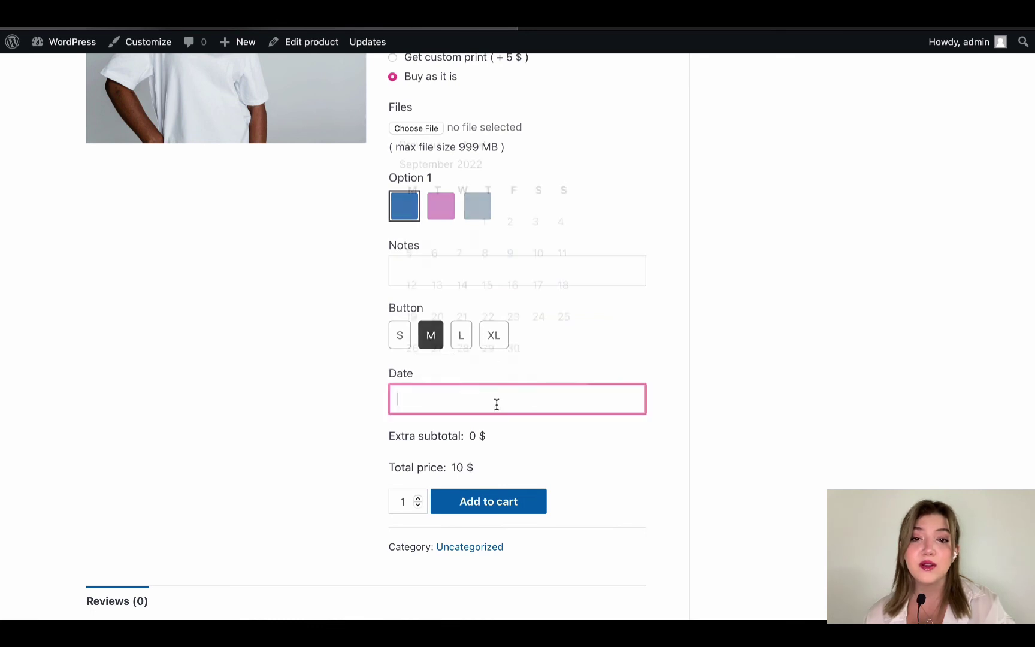
left_click(512, 287)
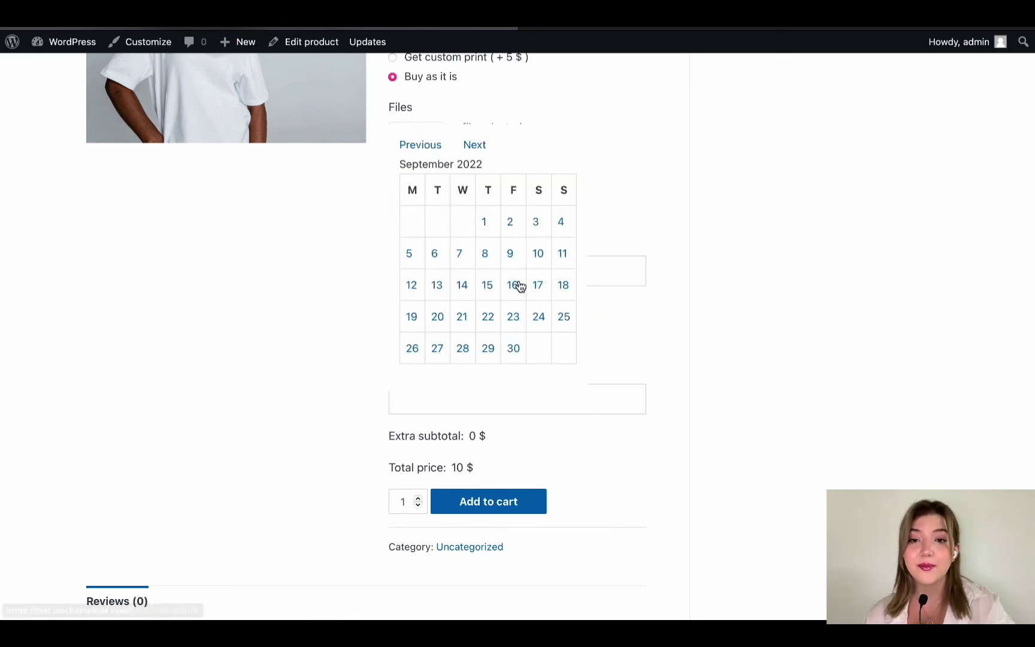
scroll(622, 321, "down", 5)
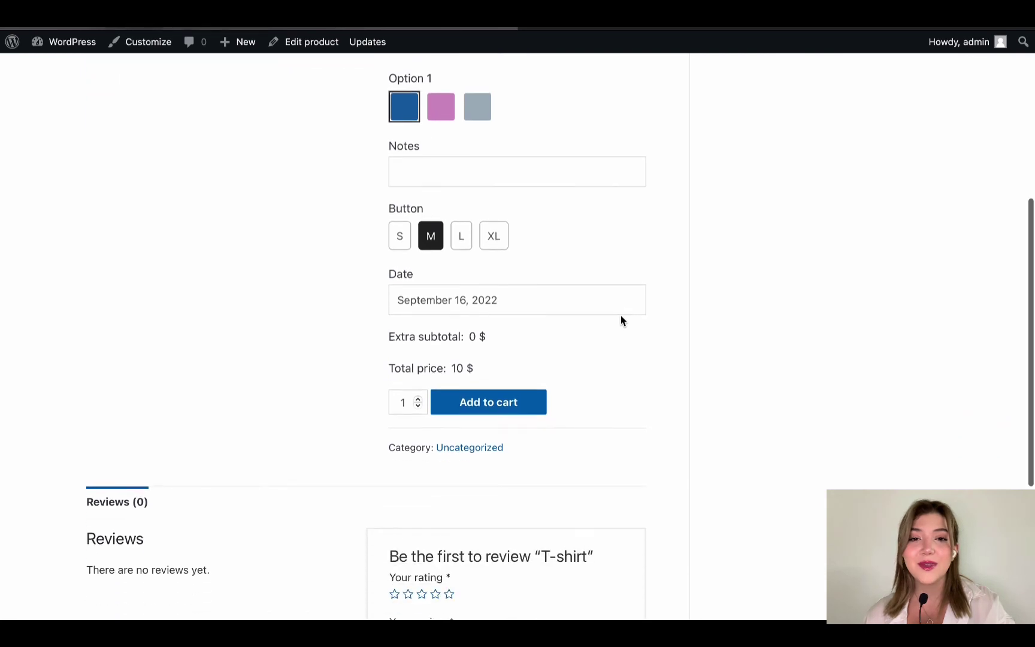
scroll(621, 322, "up", 6)
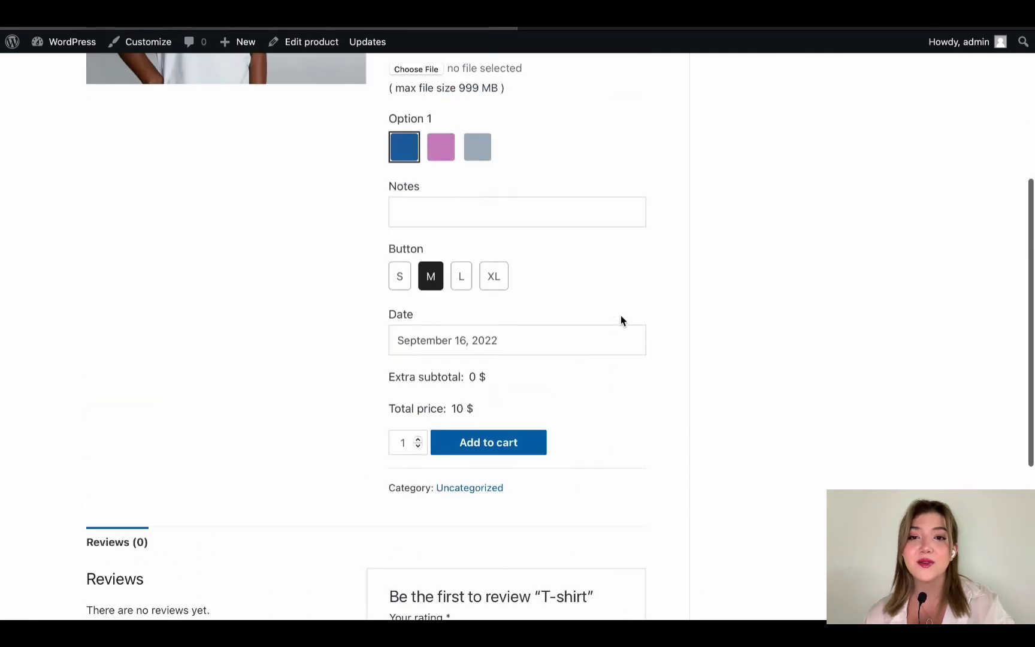